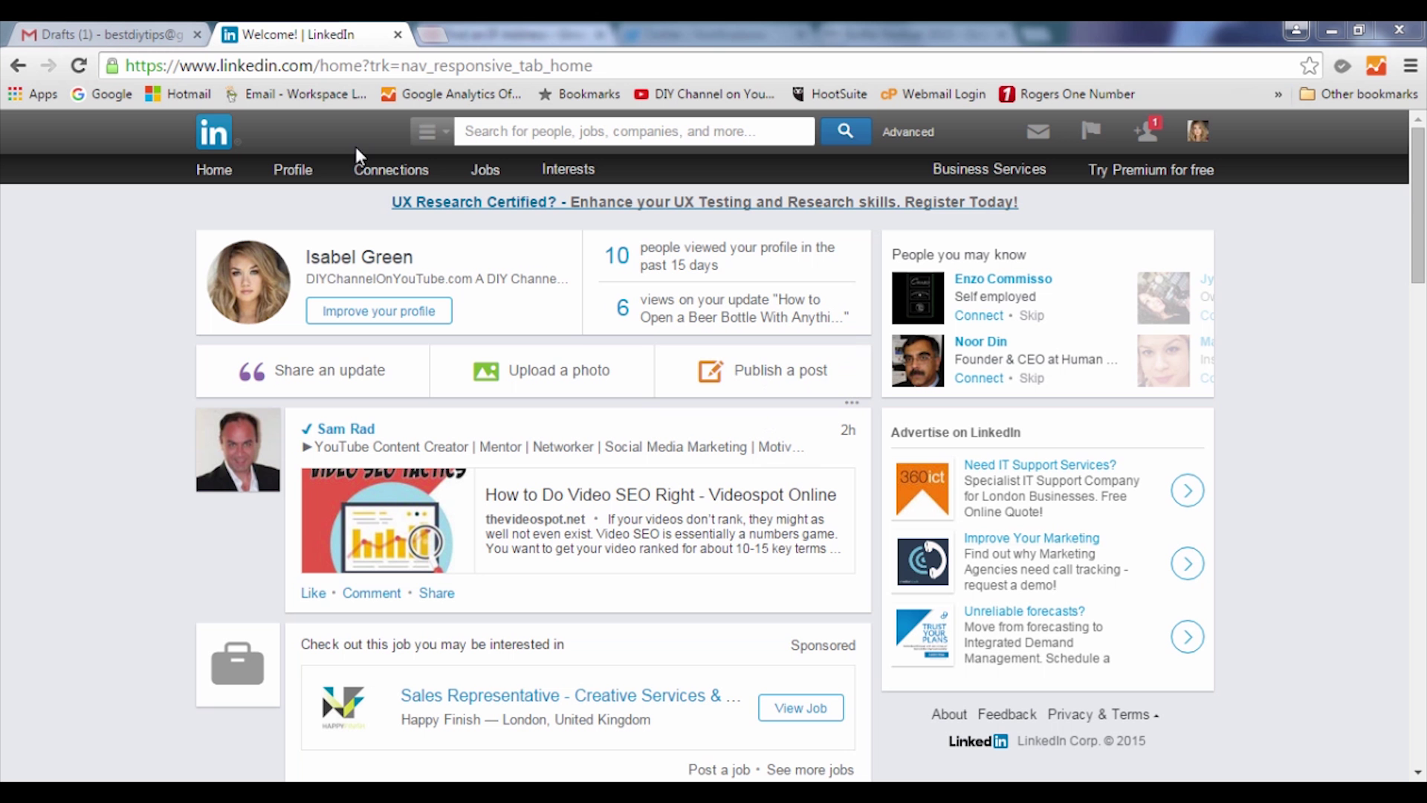
- Open the 'Auto res ponder for LinkedIn' draft from Gmail Drafts and place the caret in its subject
left_click(122, 34)
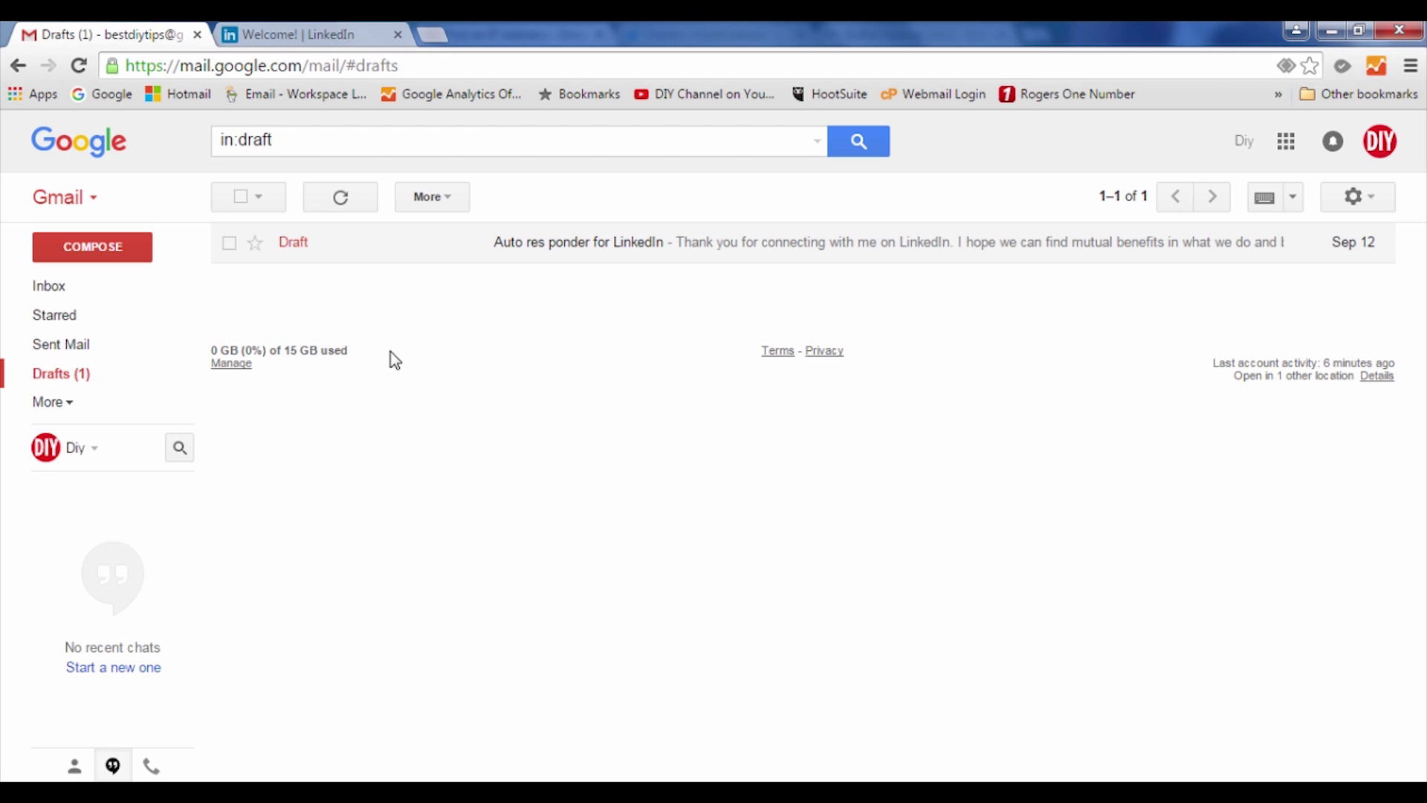
left_click(57, 381)
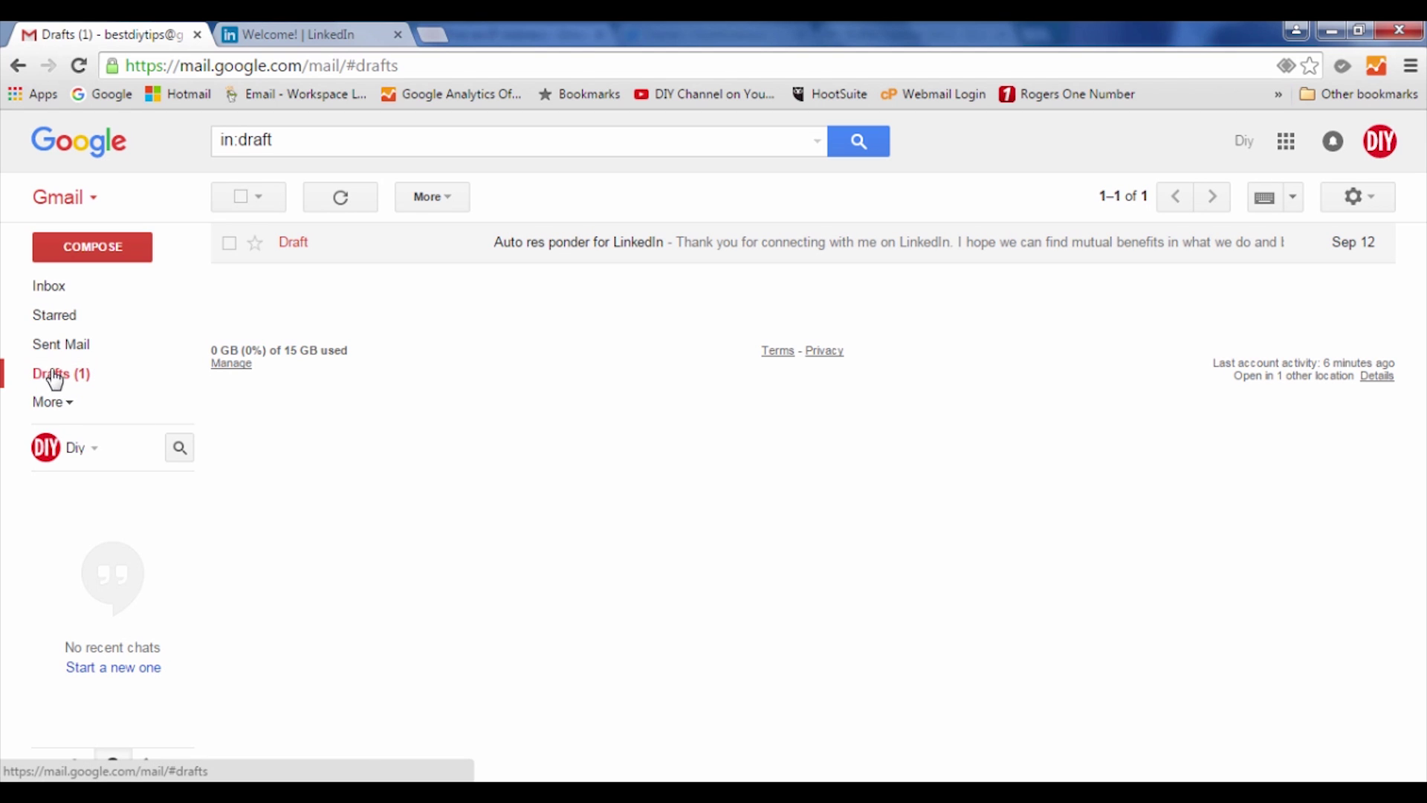
left_click(291, 241)
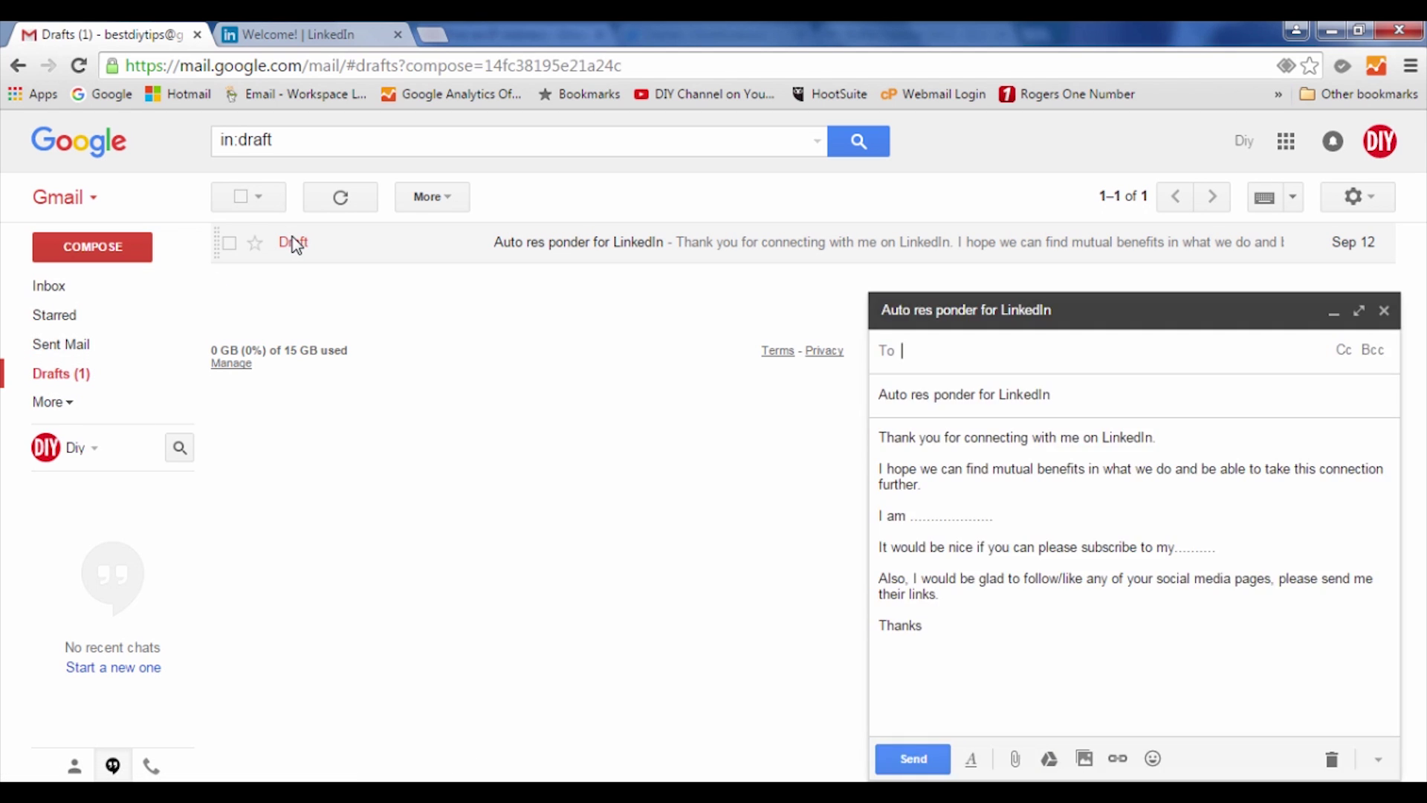
left_click(934, 394)
- Fix the subject to 'Auto responder for LinkedIn', let the draft save, and return to LinkedIn
key("BackSpace")
left_click(1000, 497)
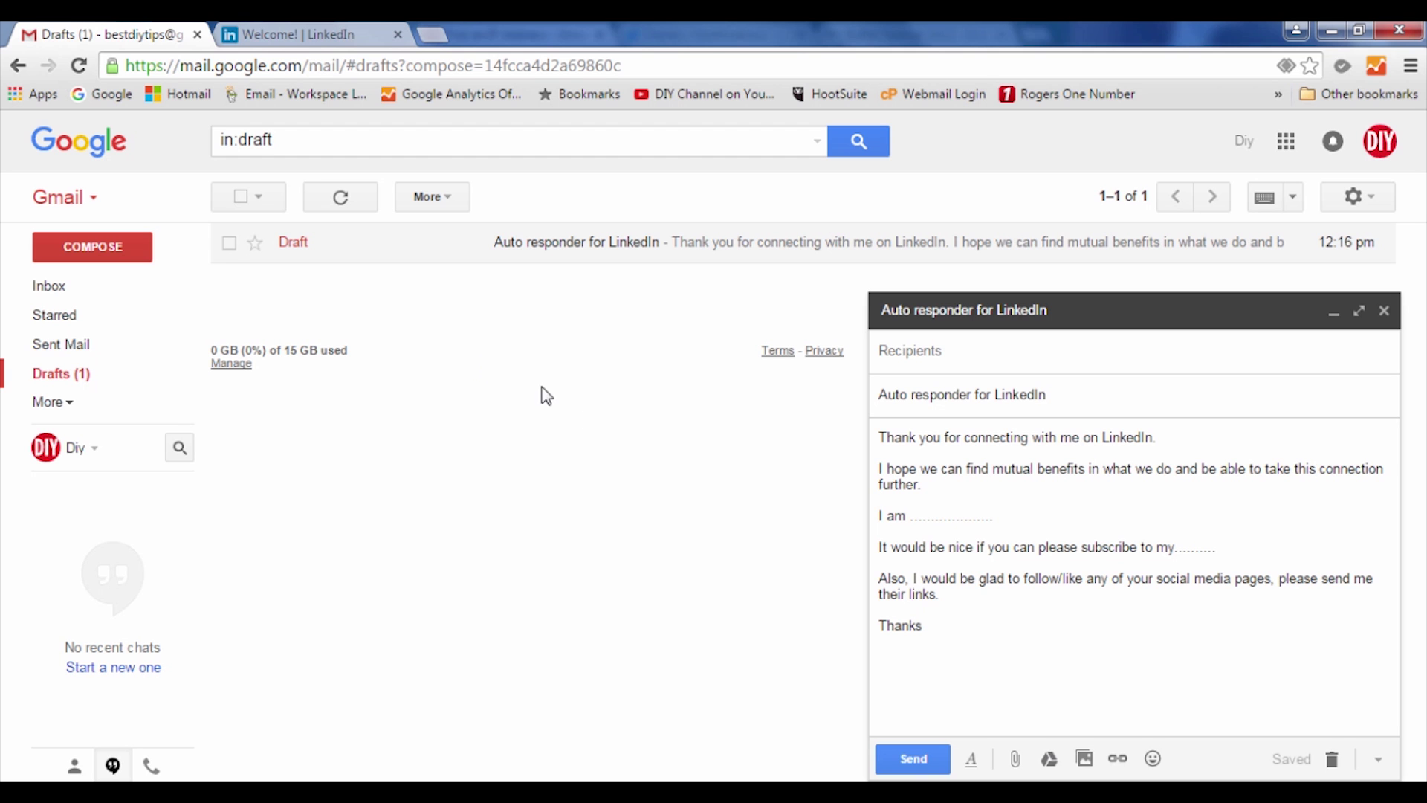
left_click(289, 38)
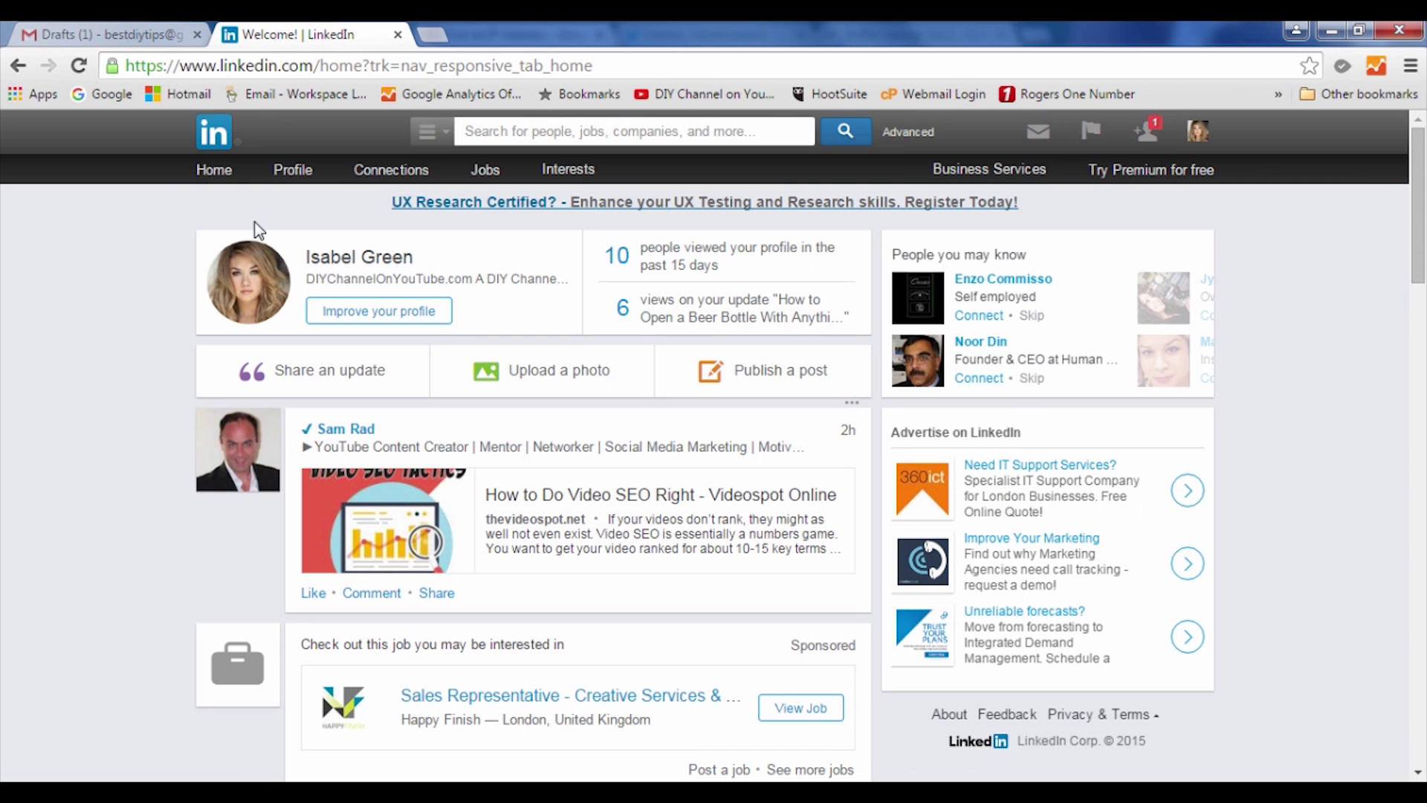
- Scroll through the LinkedIn home feed and back to the top to show the top poster's profile card
scroll(109, 409, "down", 12)
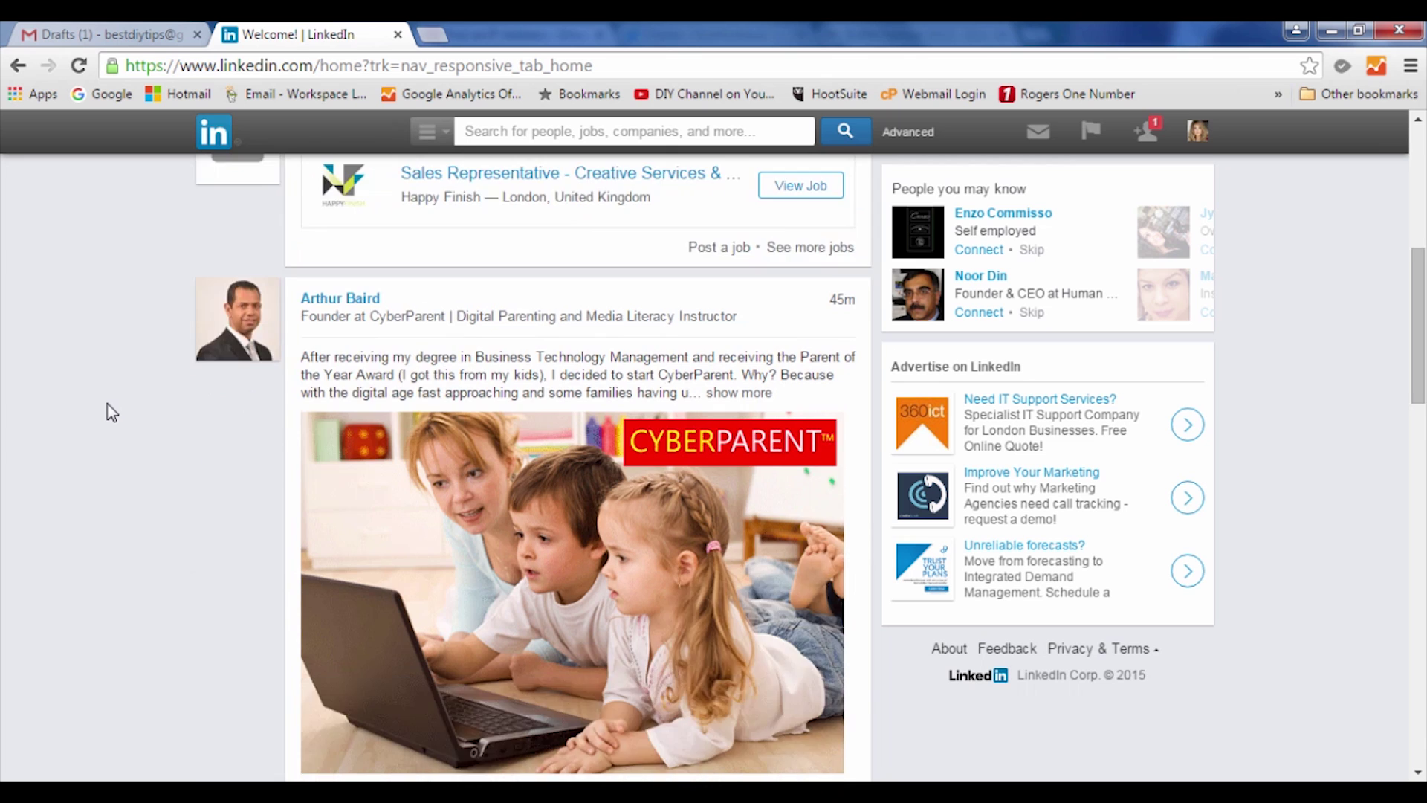
scroll(105, 413, "down", 4)
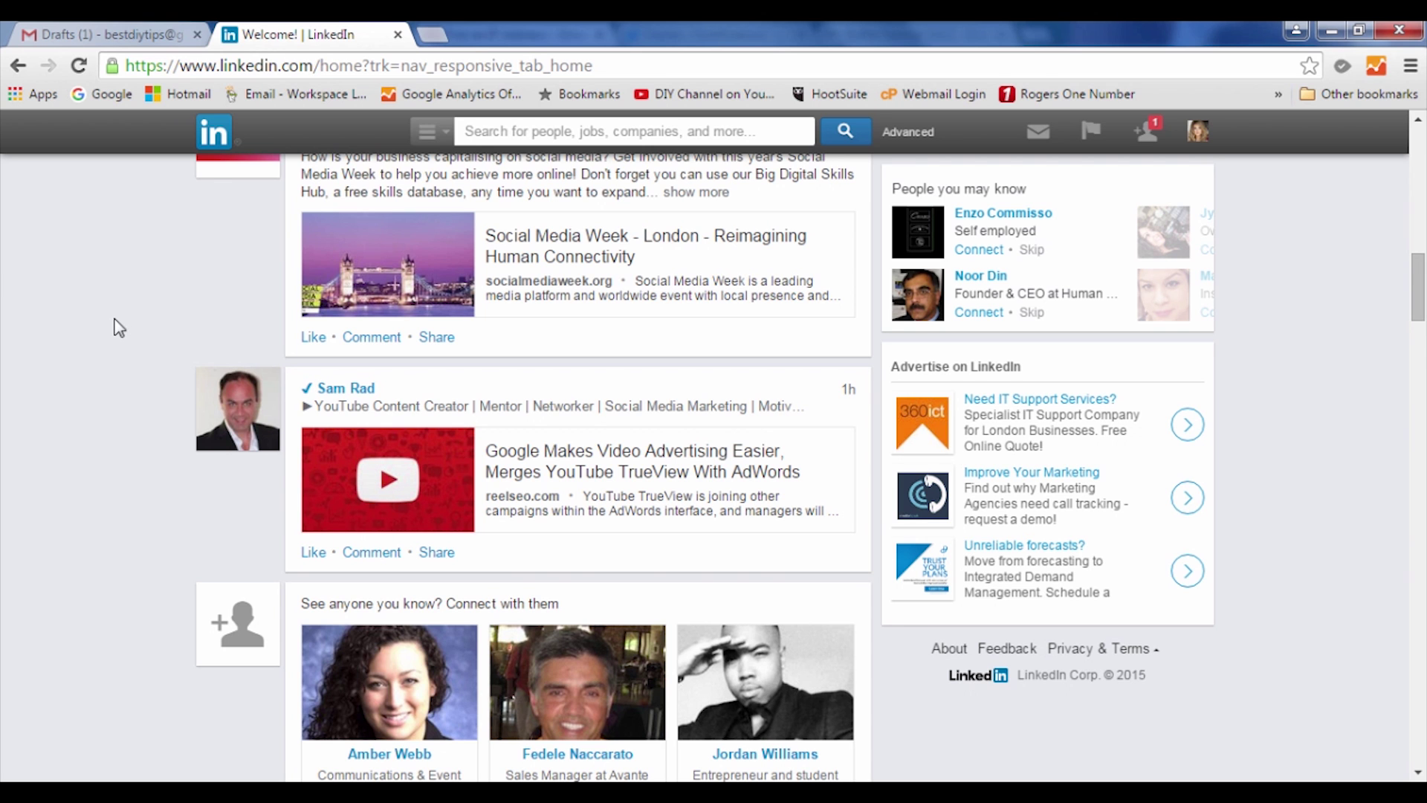
scroll(118, 319, "up", 10)
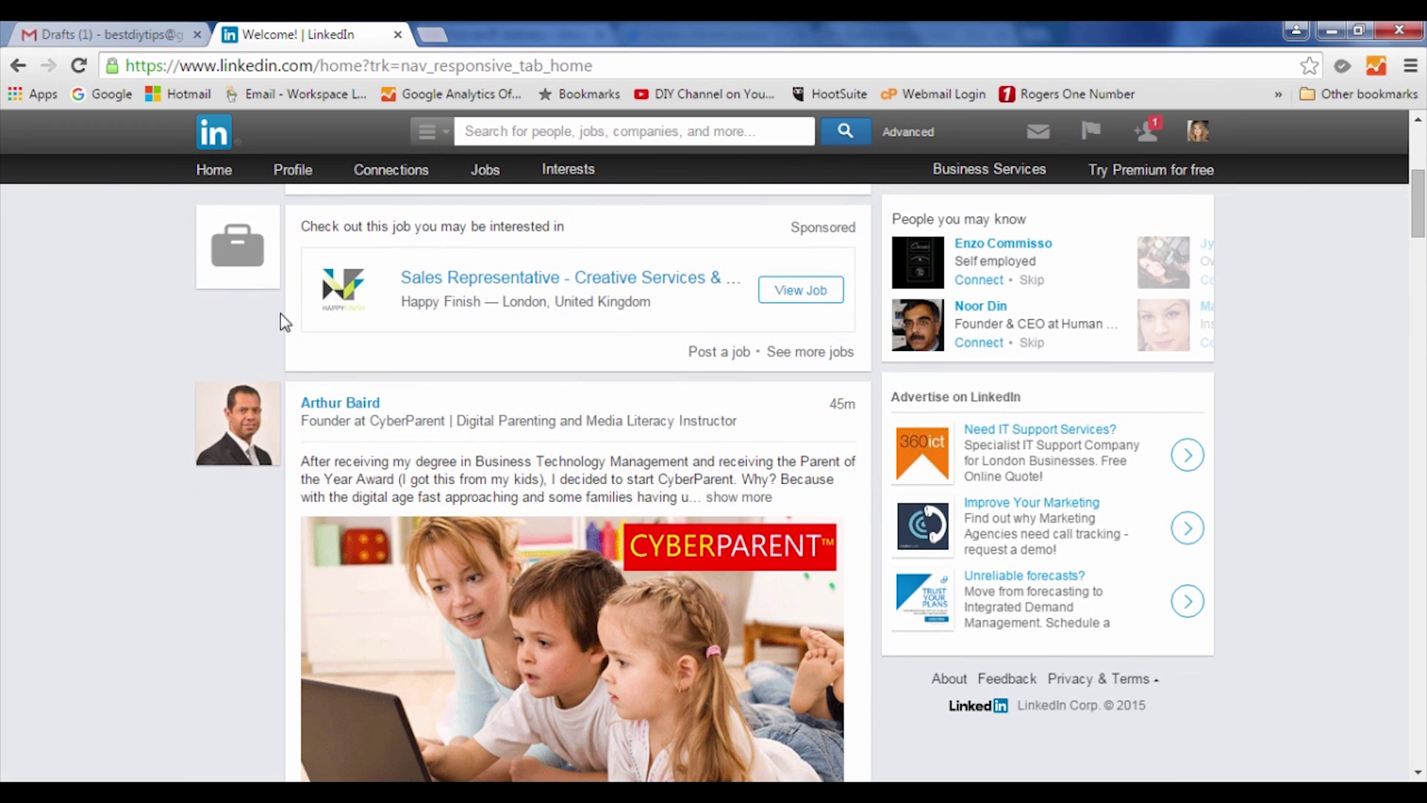
left_click_drag(1416, 240, 1416, 197)
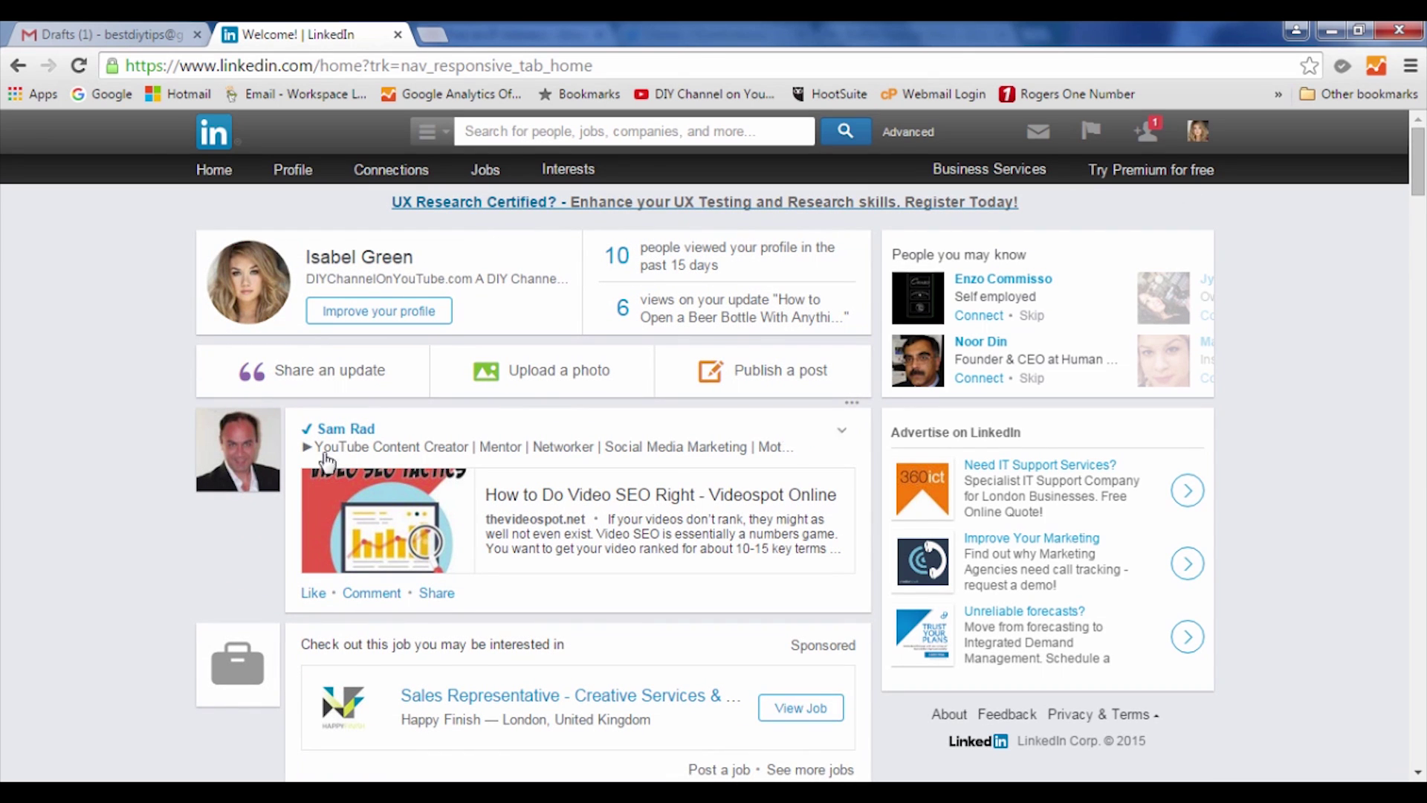
mouse_move(223, 459)
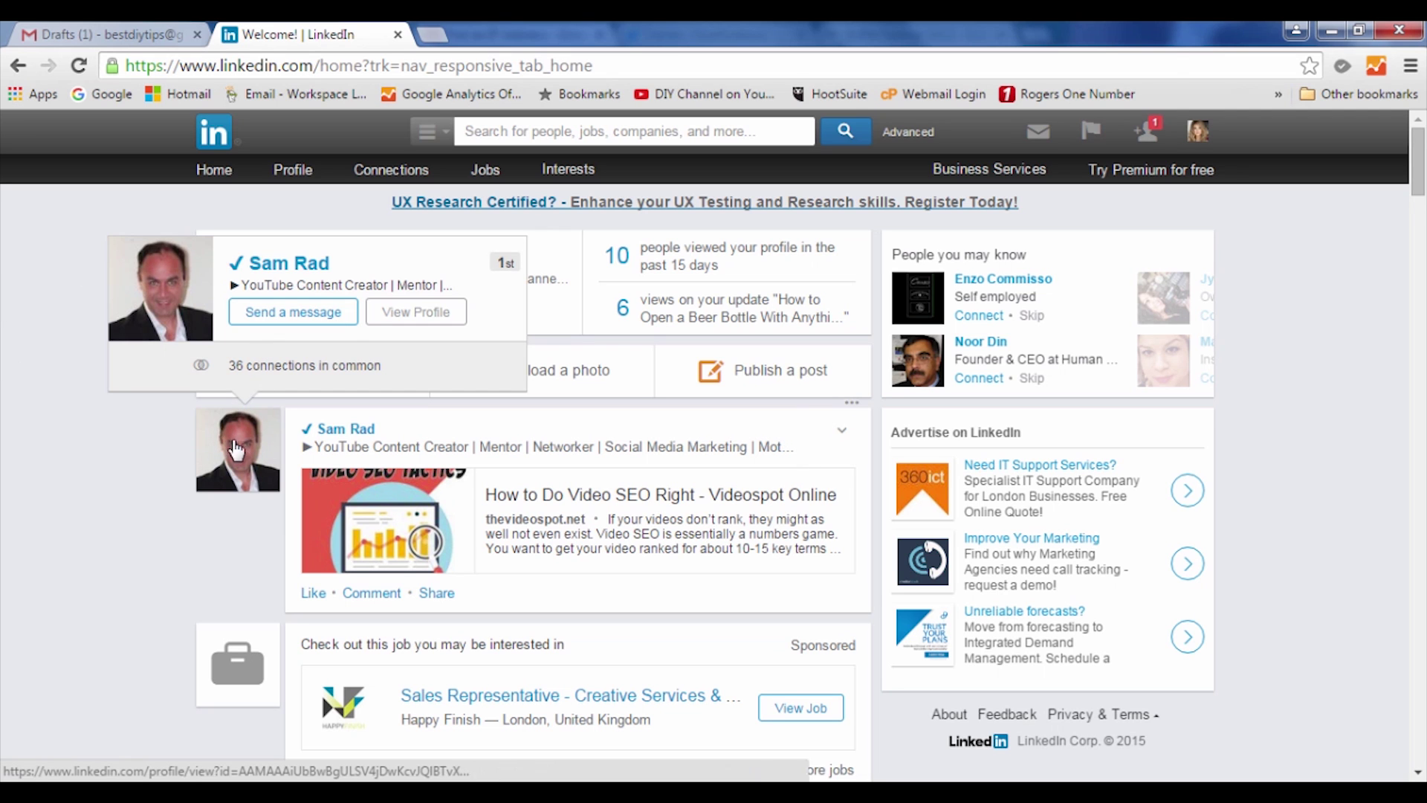
- Search LinkedIn for 'sam' and open the matching connection's profile
left_click(517, 131)
type("sam")
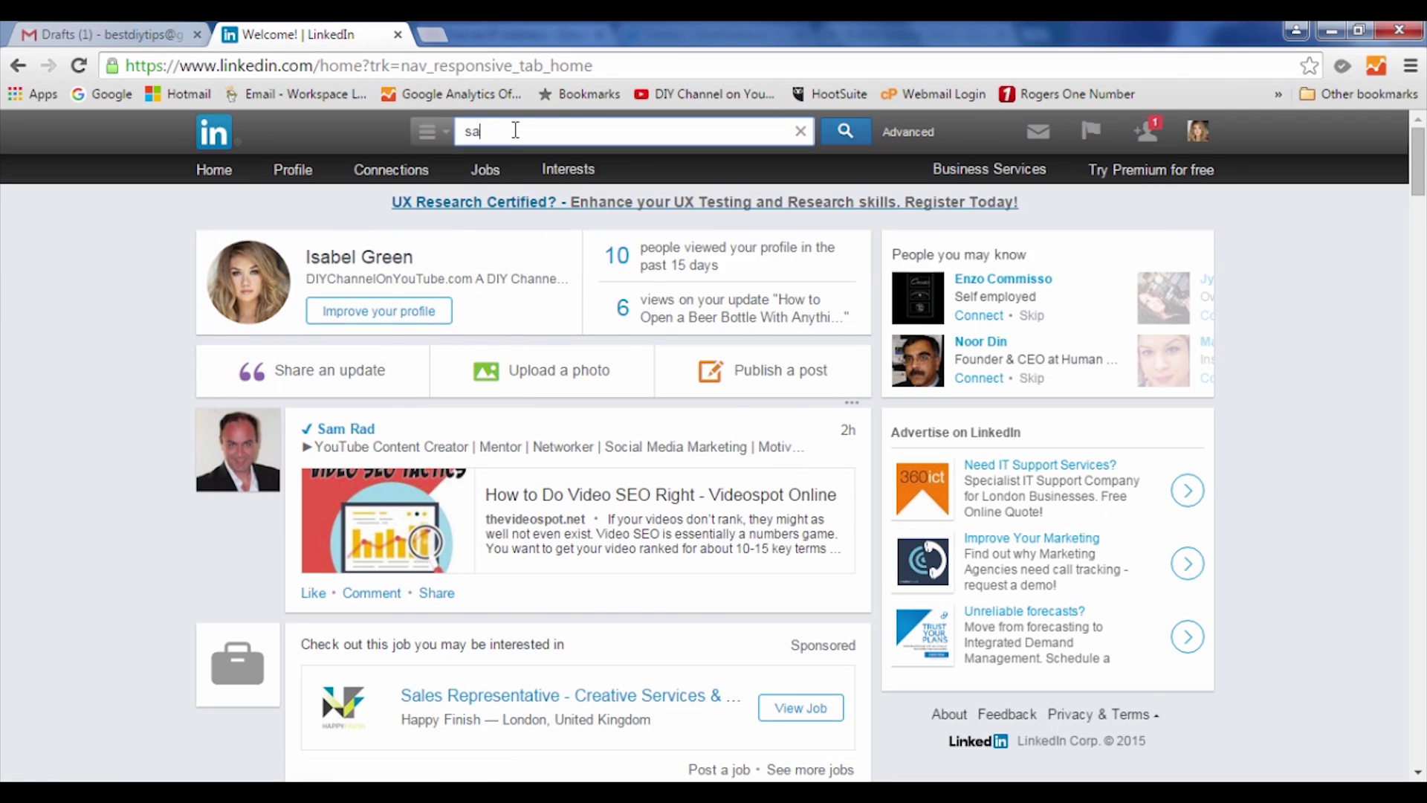
left_click(501, 184)
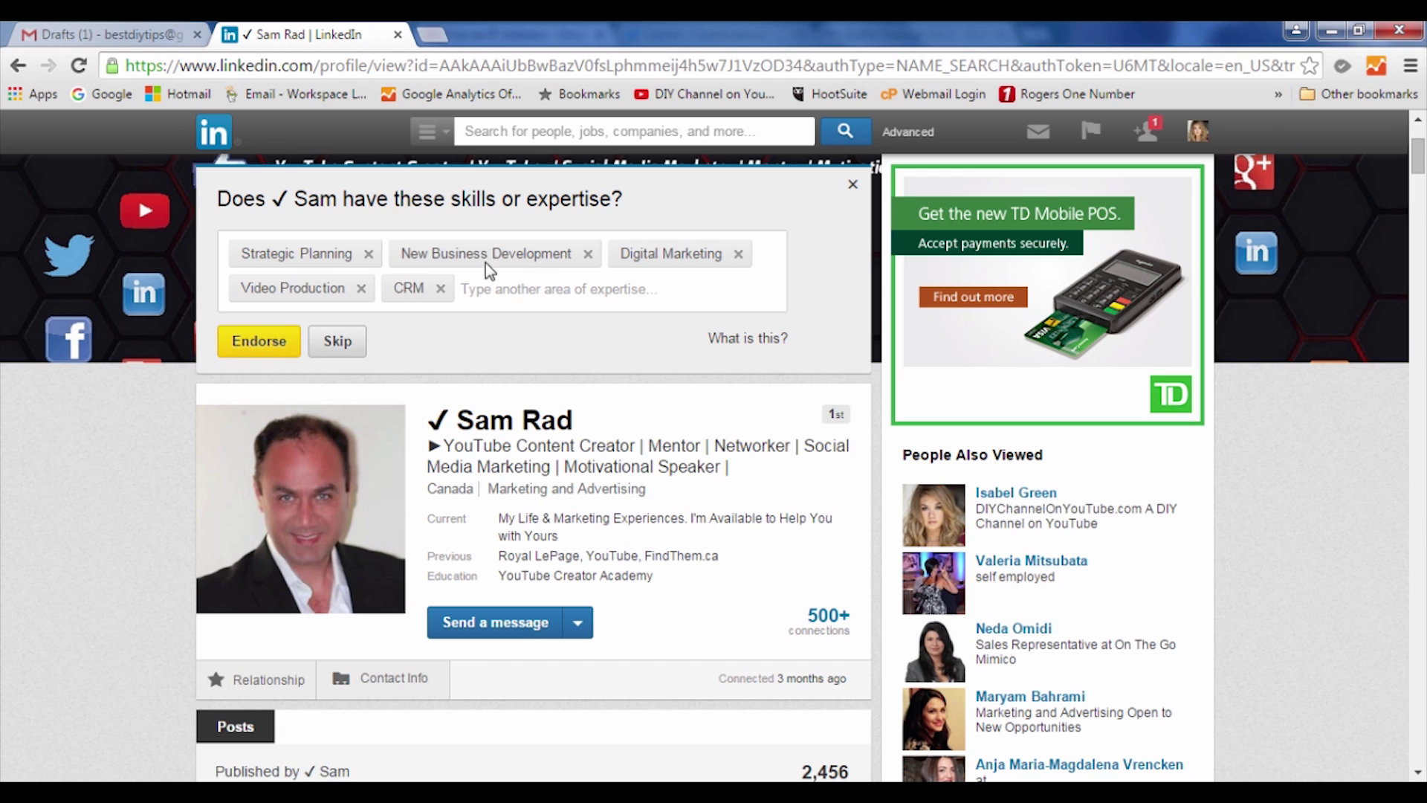
- Endorse the connection's suggested skills on their profile
left_click(260, 341)
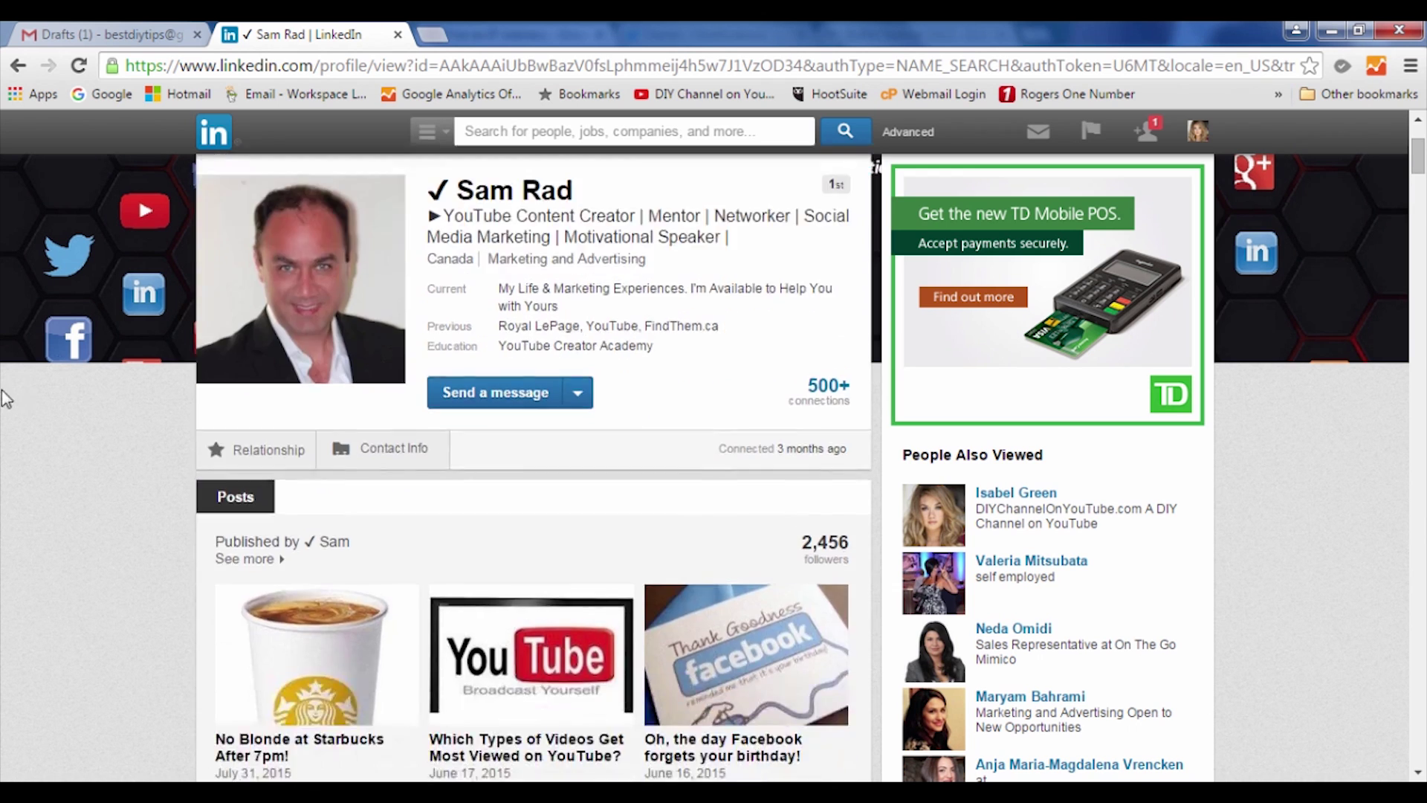
scroll(6, 398, "down", 1)
scroll(6, 399, "down", 4)
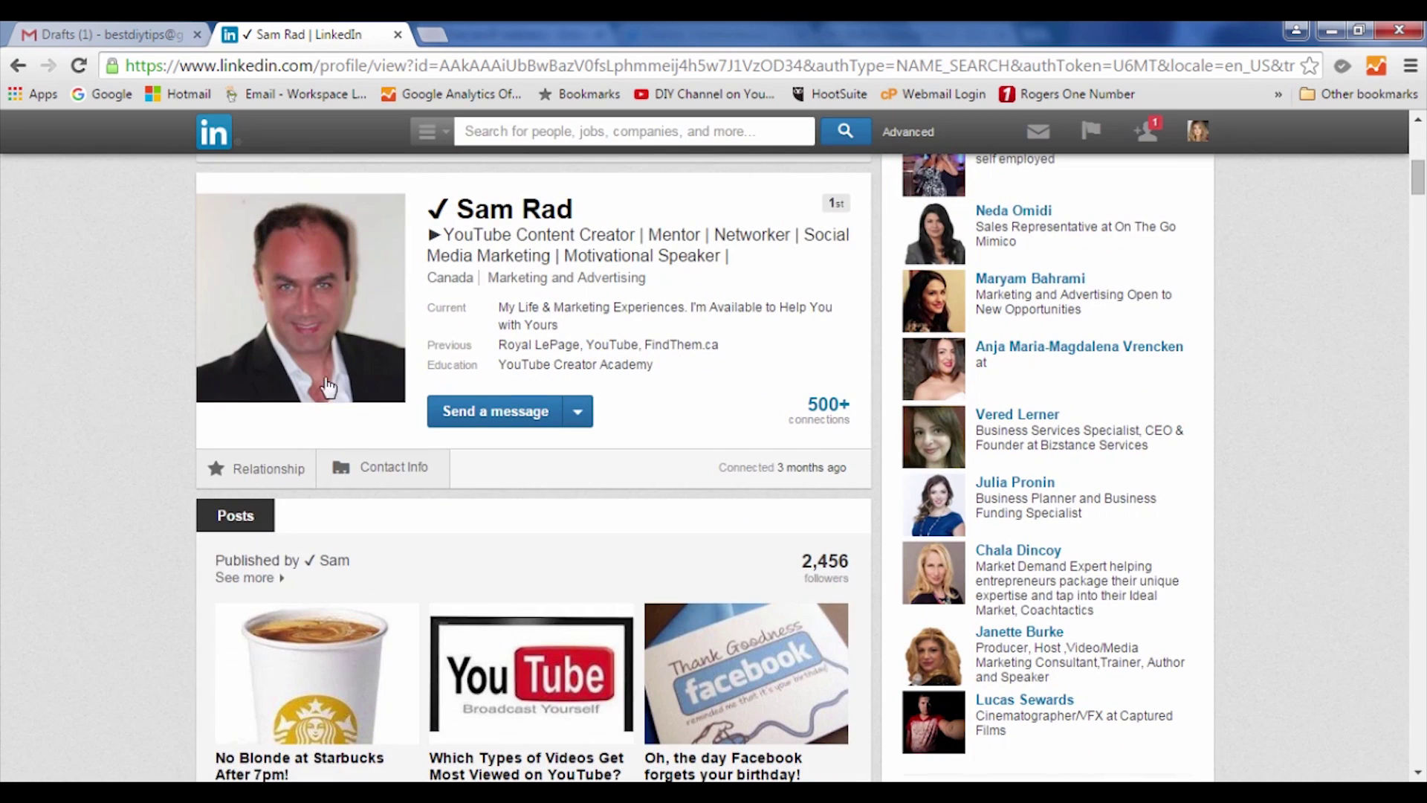
- Start a message to the connection with subject 'Hi Sam' and opening line 'Hi Sam,'
left_click(481, 413)
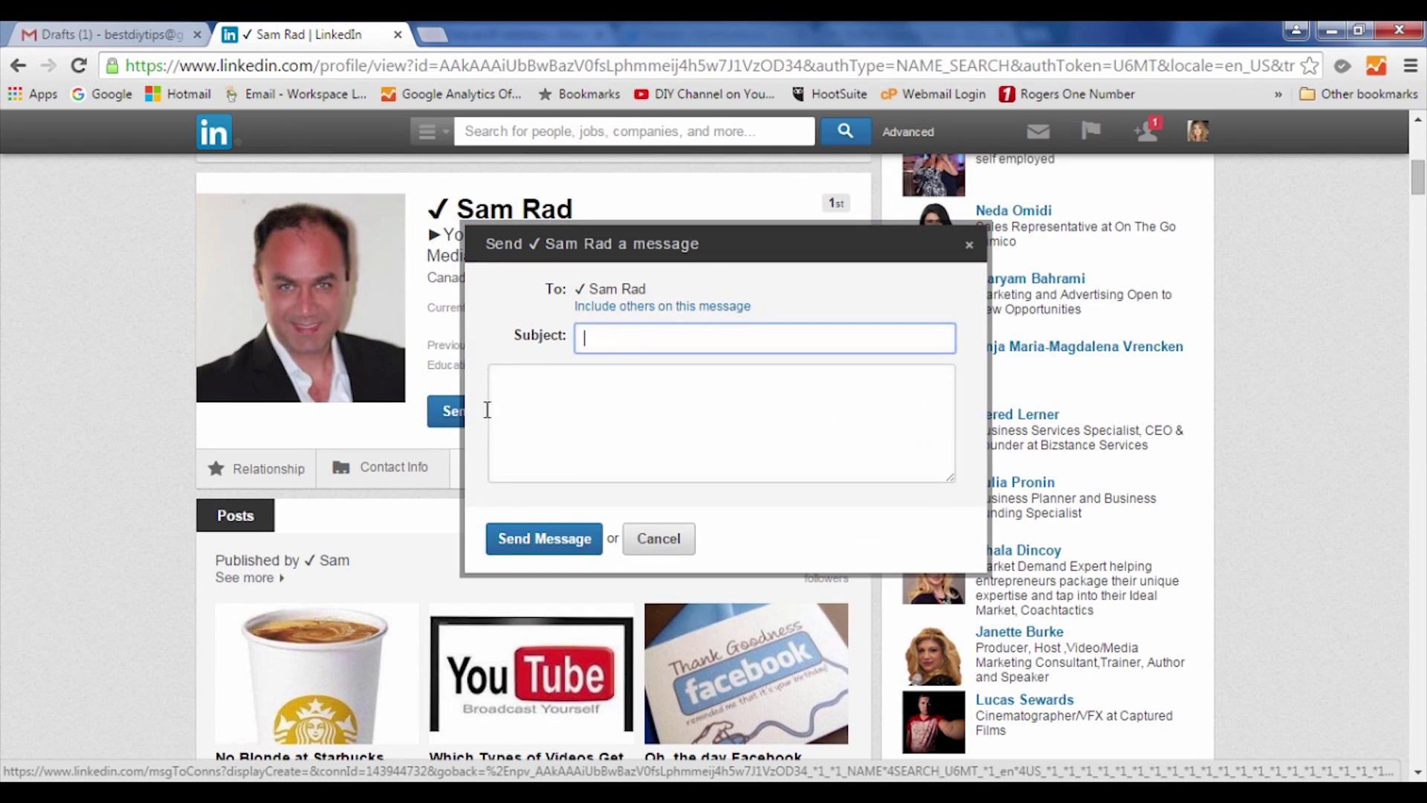
type("Hi ")
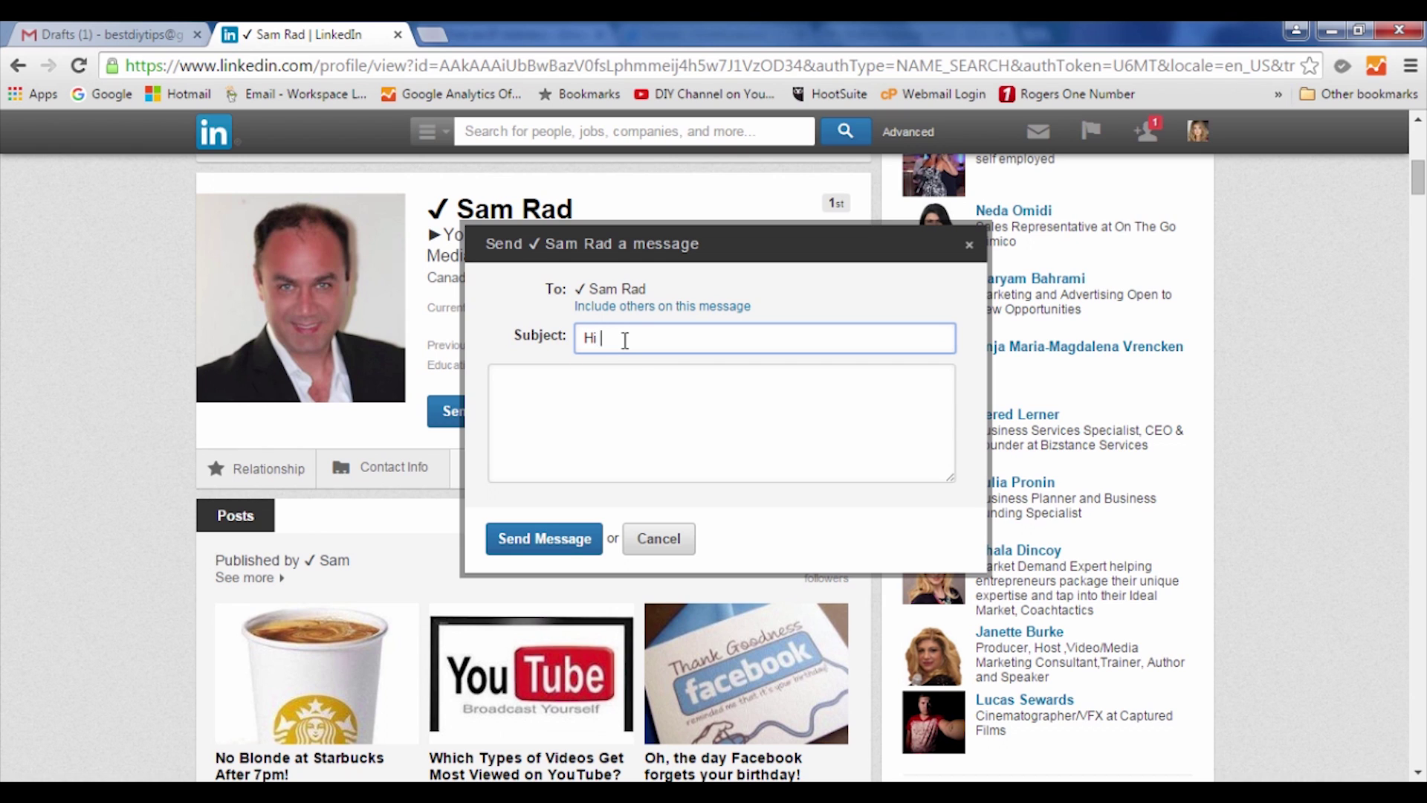
type("Sam")
key("Tab")
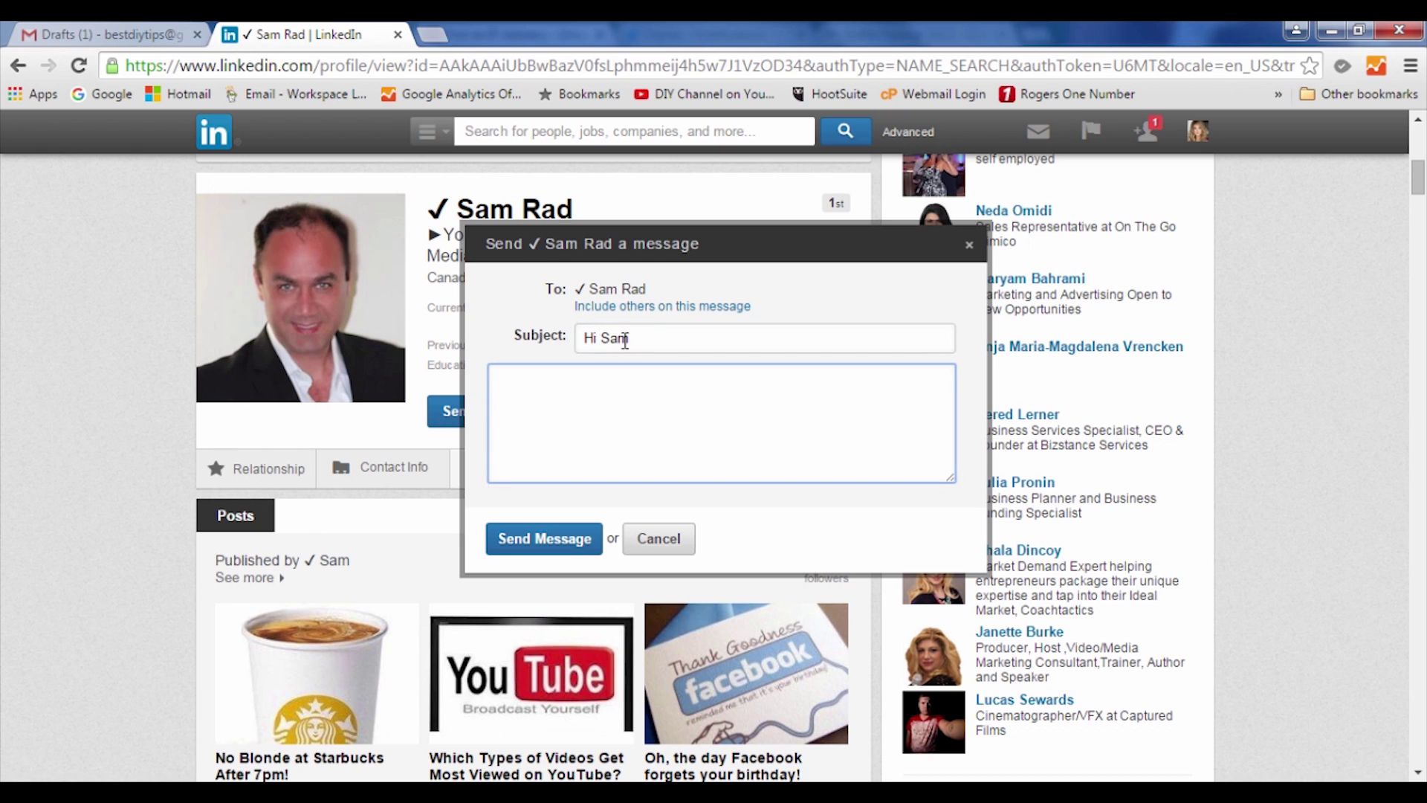
type("Hi Sam,")
- Copy the whole auto-responder message text from the Gmail draft
left_click(104, 35)
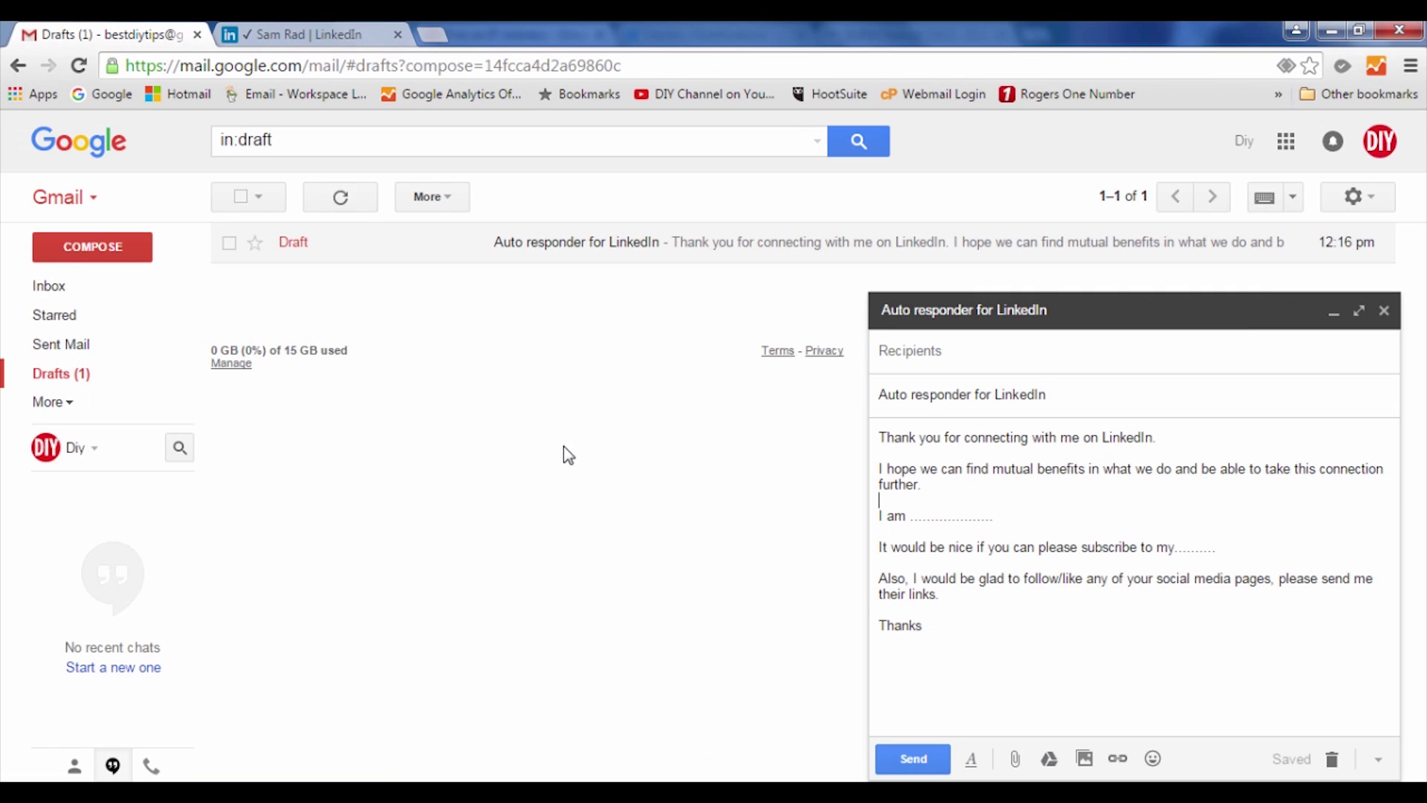
left_click_drag(923, 627, 884, 426)
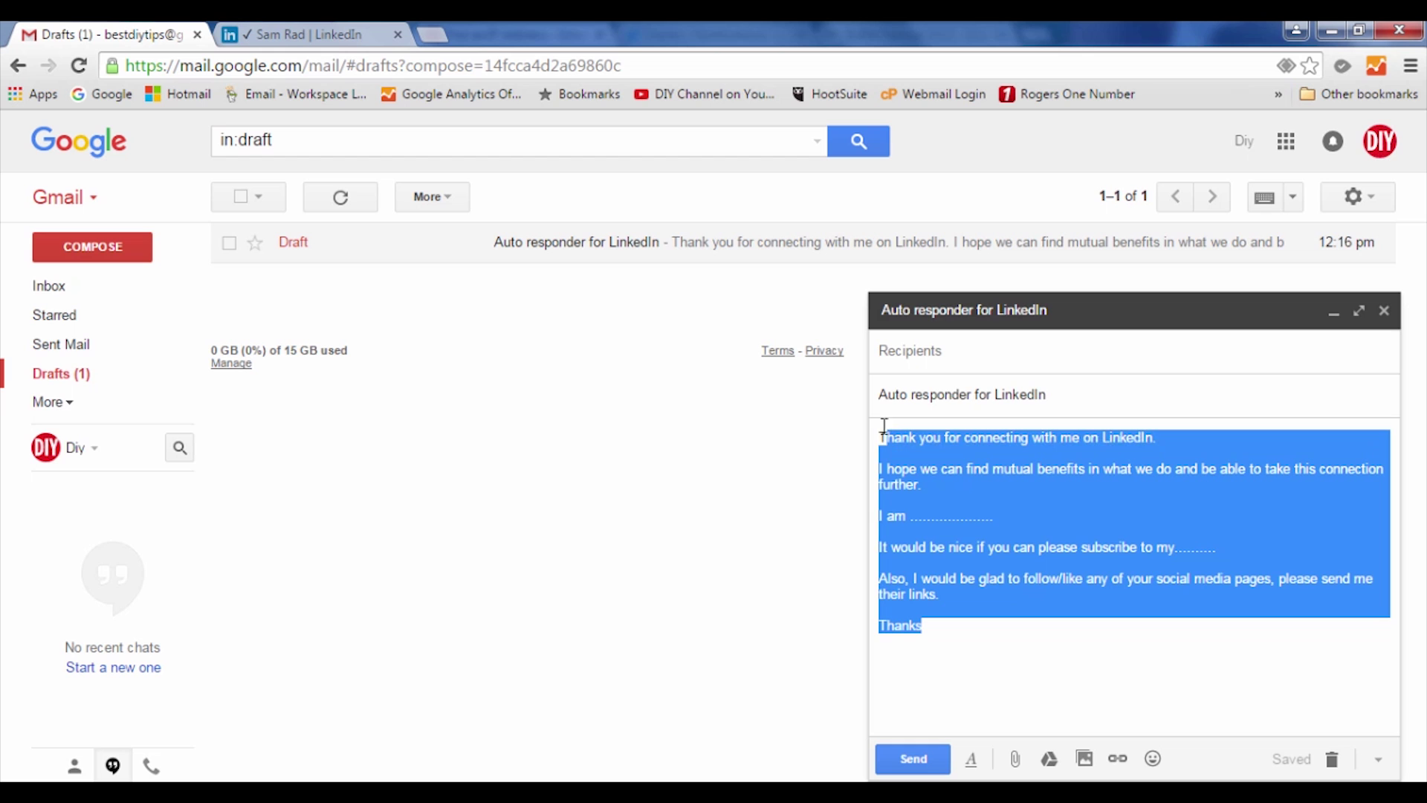
right_click(1016, 514)
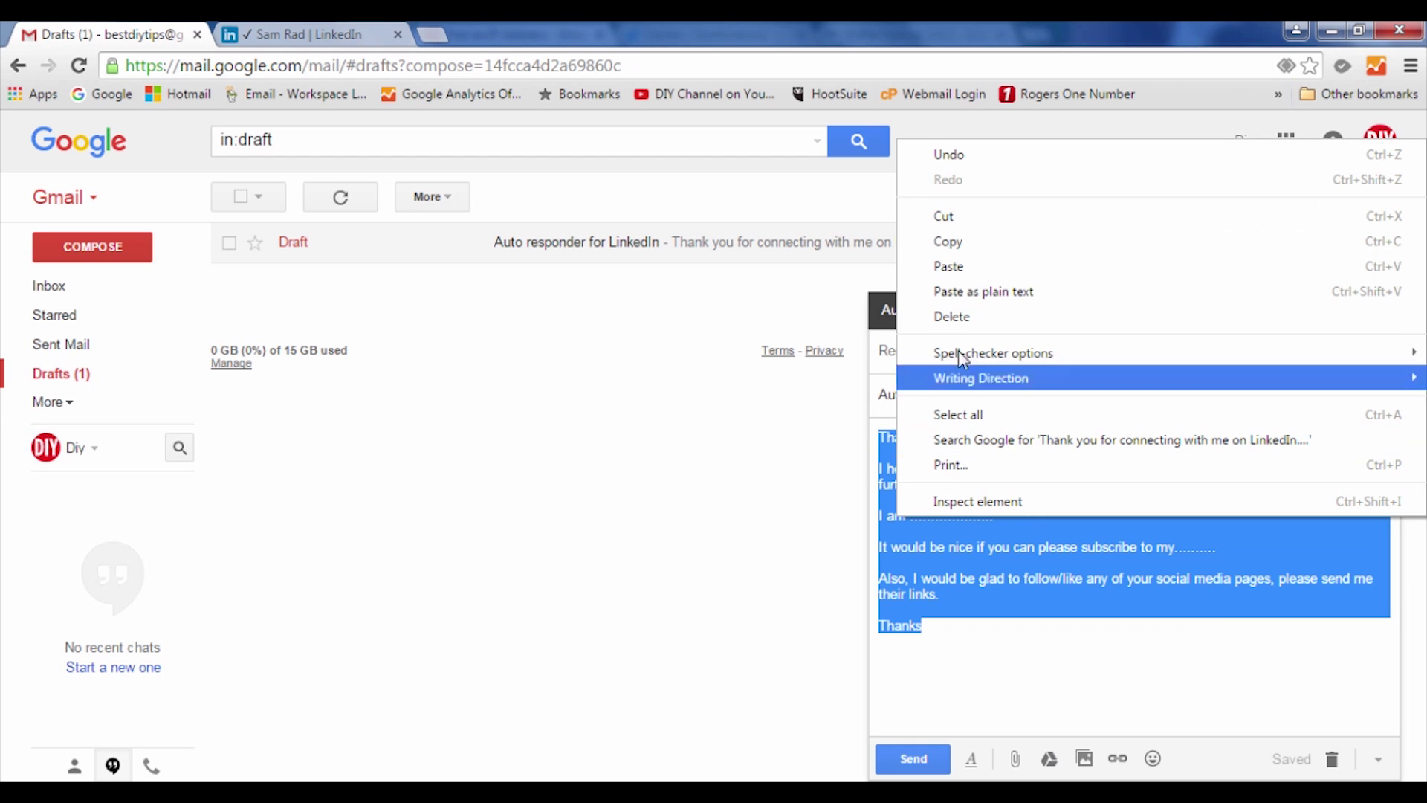
left_click(958, 241)
- Paste the auto-responder text below the greeting in the LinkedIn message and review it
left_click(346, 26)
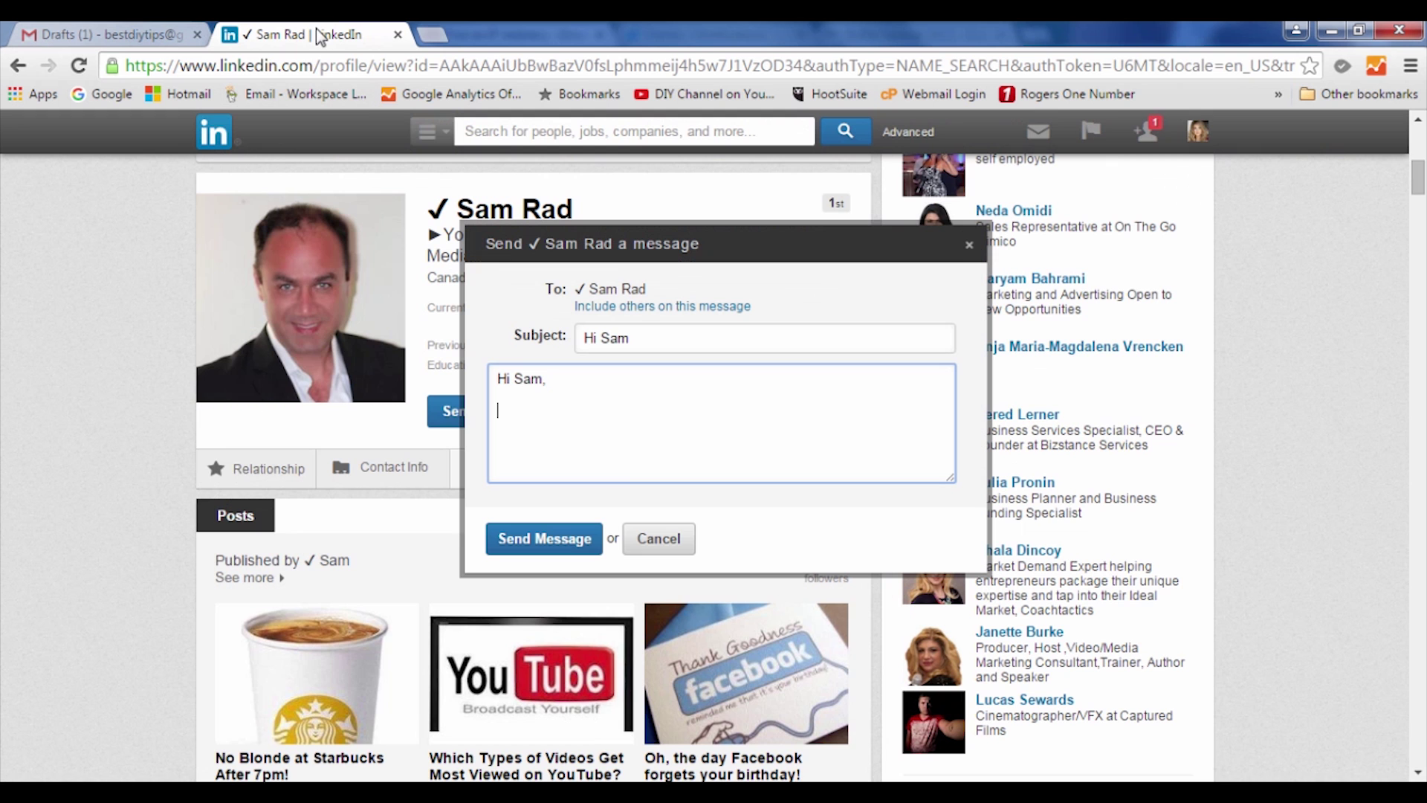
right_click(507, 416)
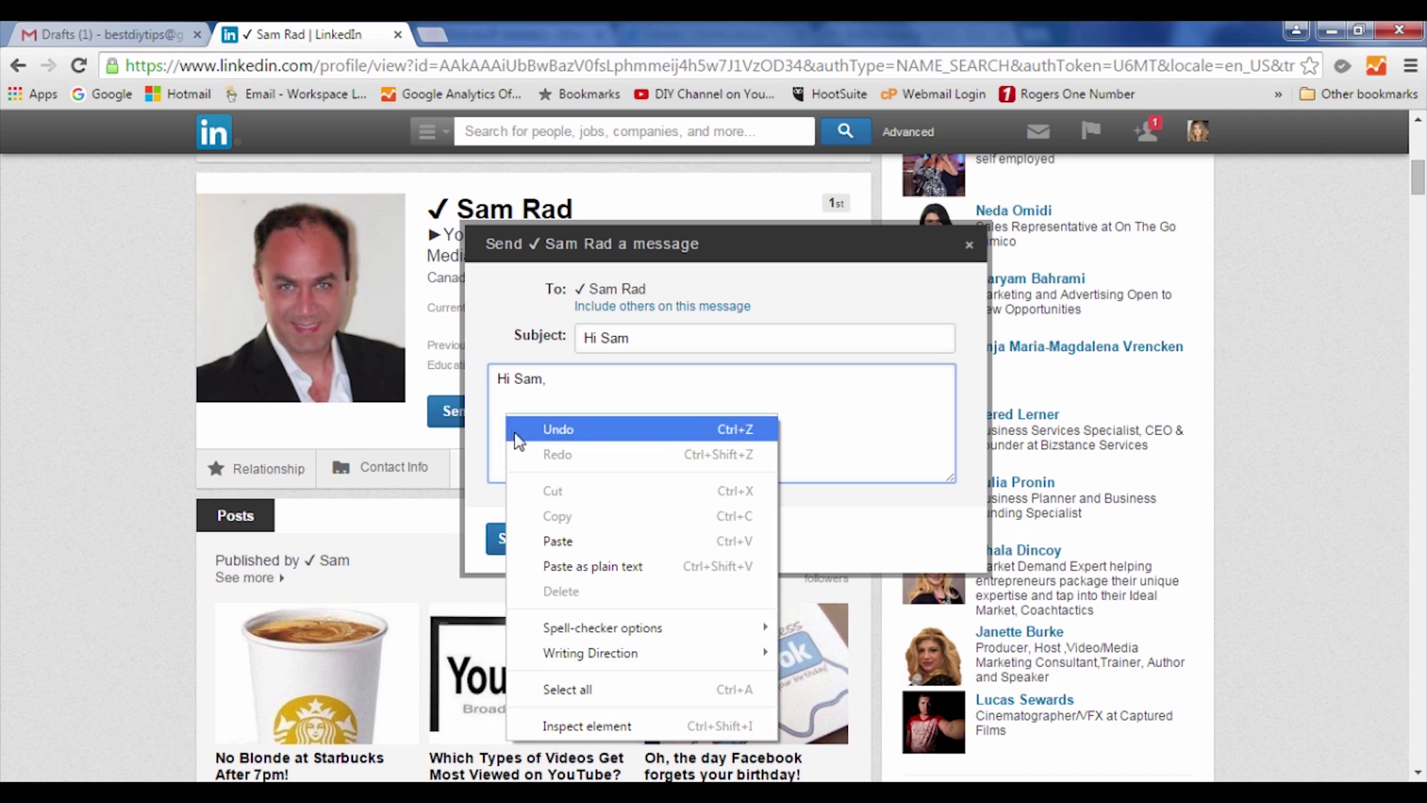
left_click(558, 541)
scroll(955, 424, "up", 1)
scroll(951, 420, "up", 1)
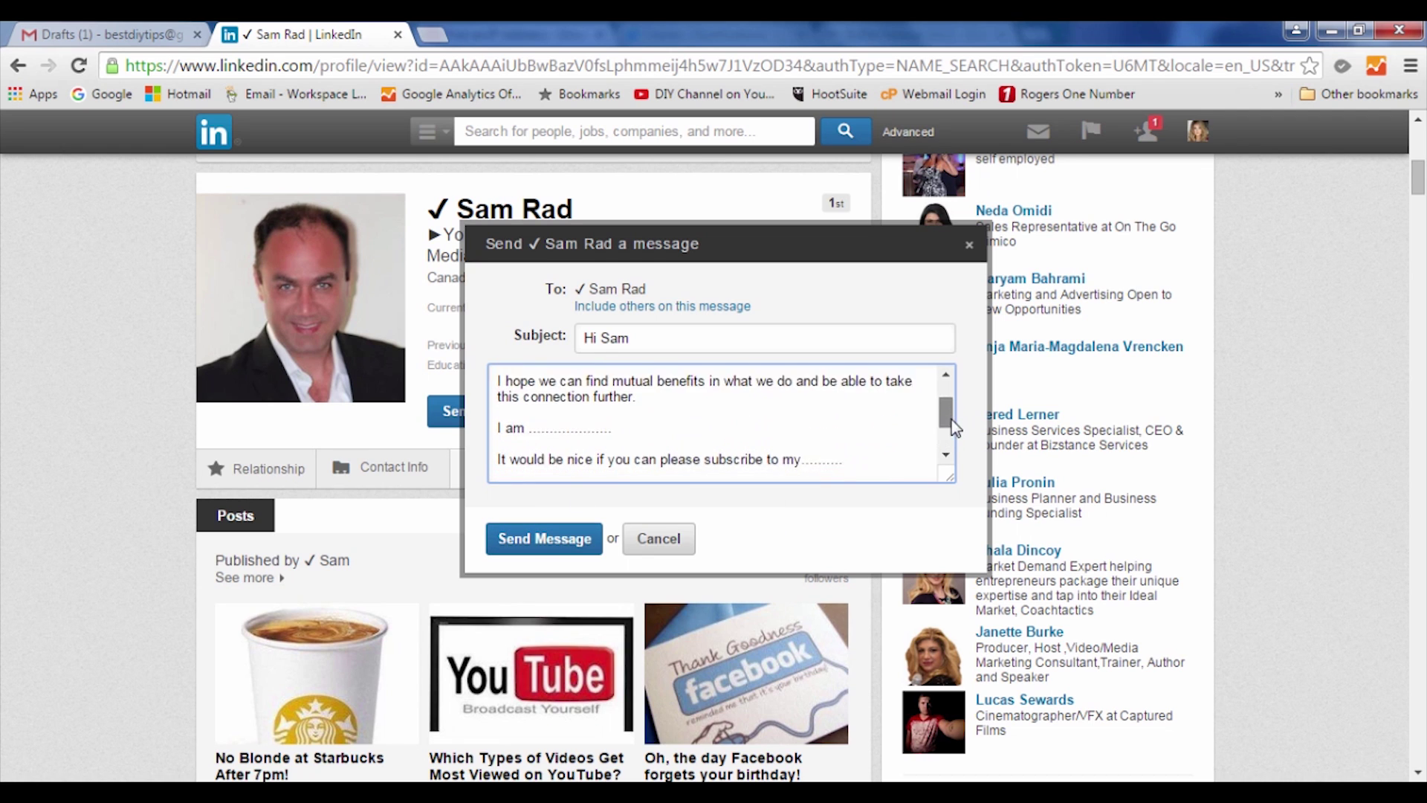
scroll(951, 421, "down", 1)
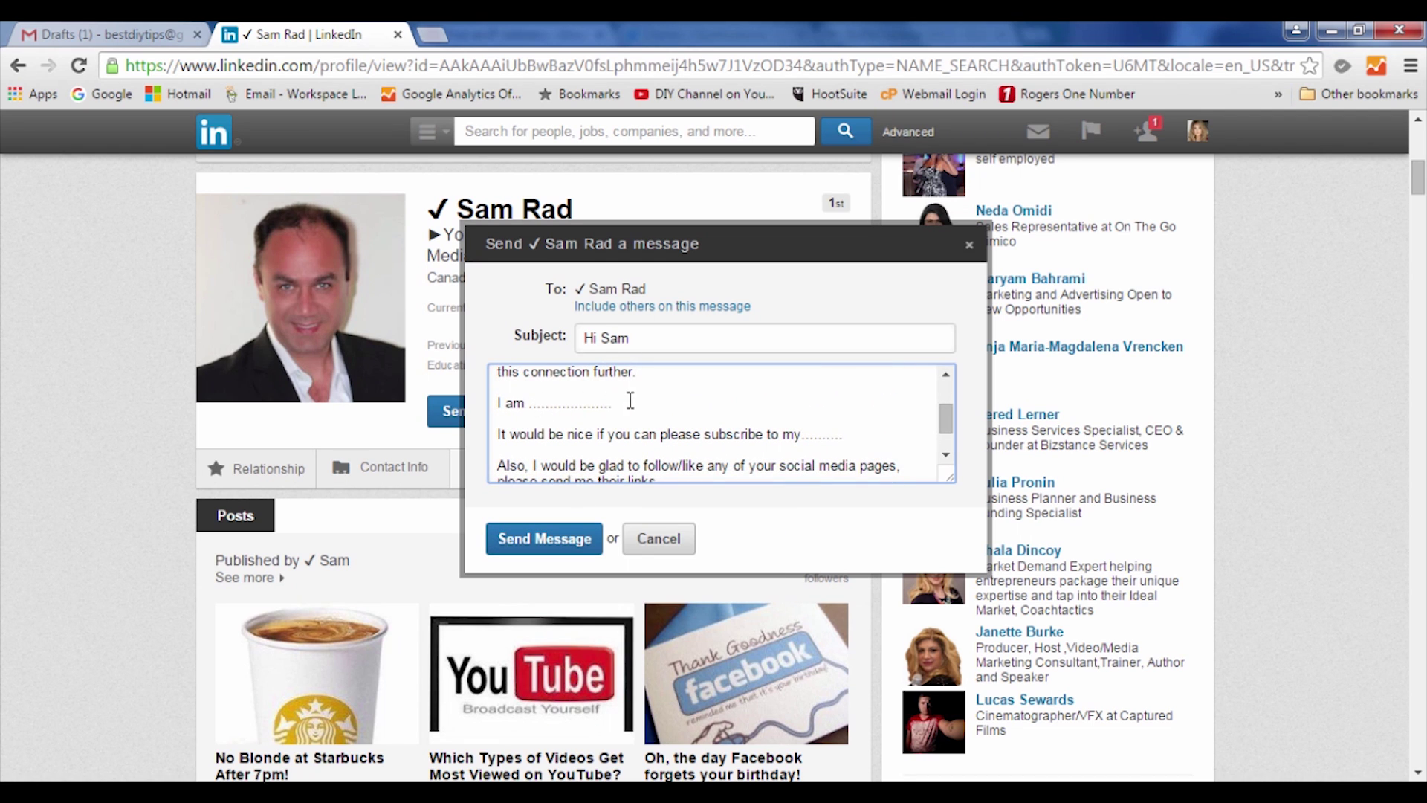
scroll(947, 435, "down", 1)
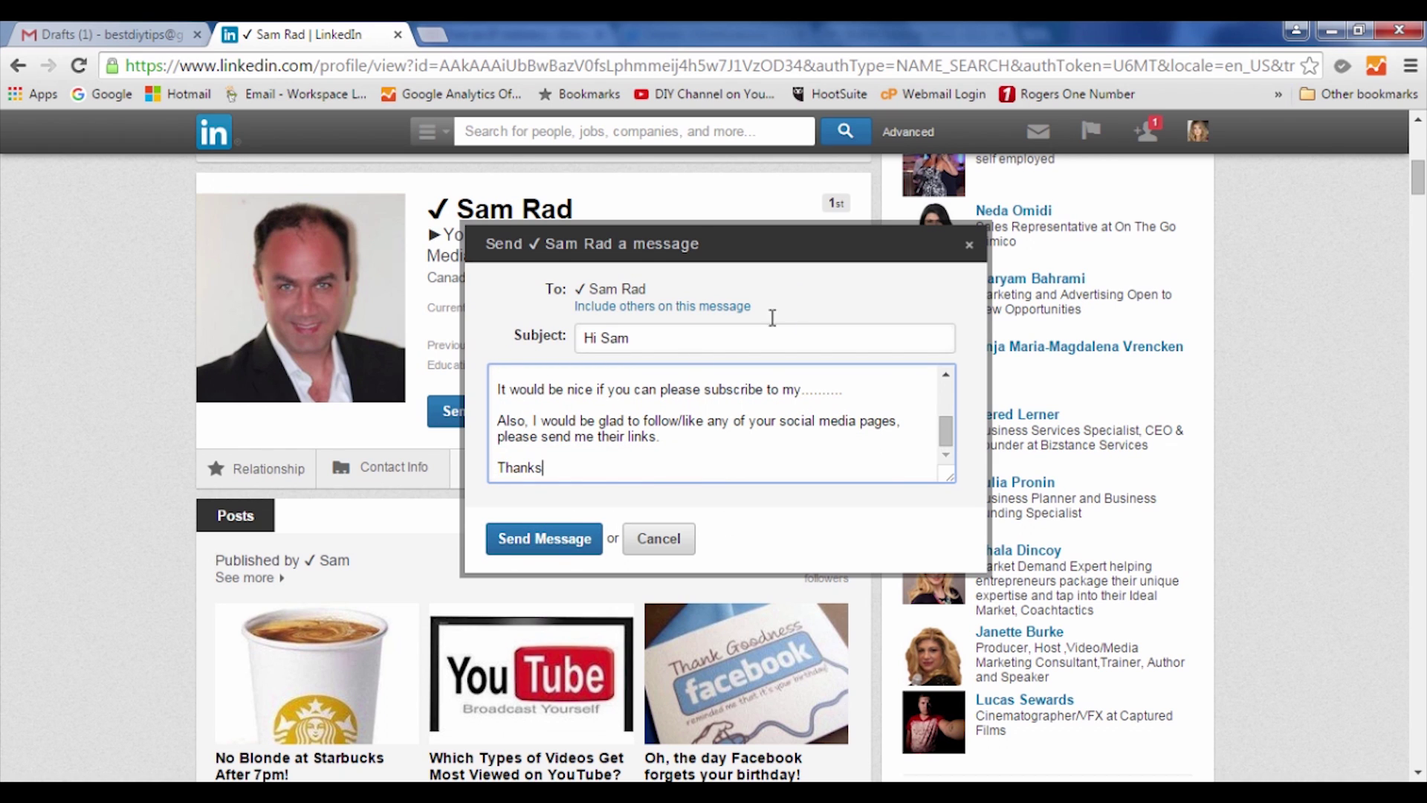
mouse_move(943, 428)
left_mouse_down()
mouse_move(945, 385)
mouse_move(945, 413)
left_mouse_up()
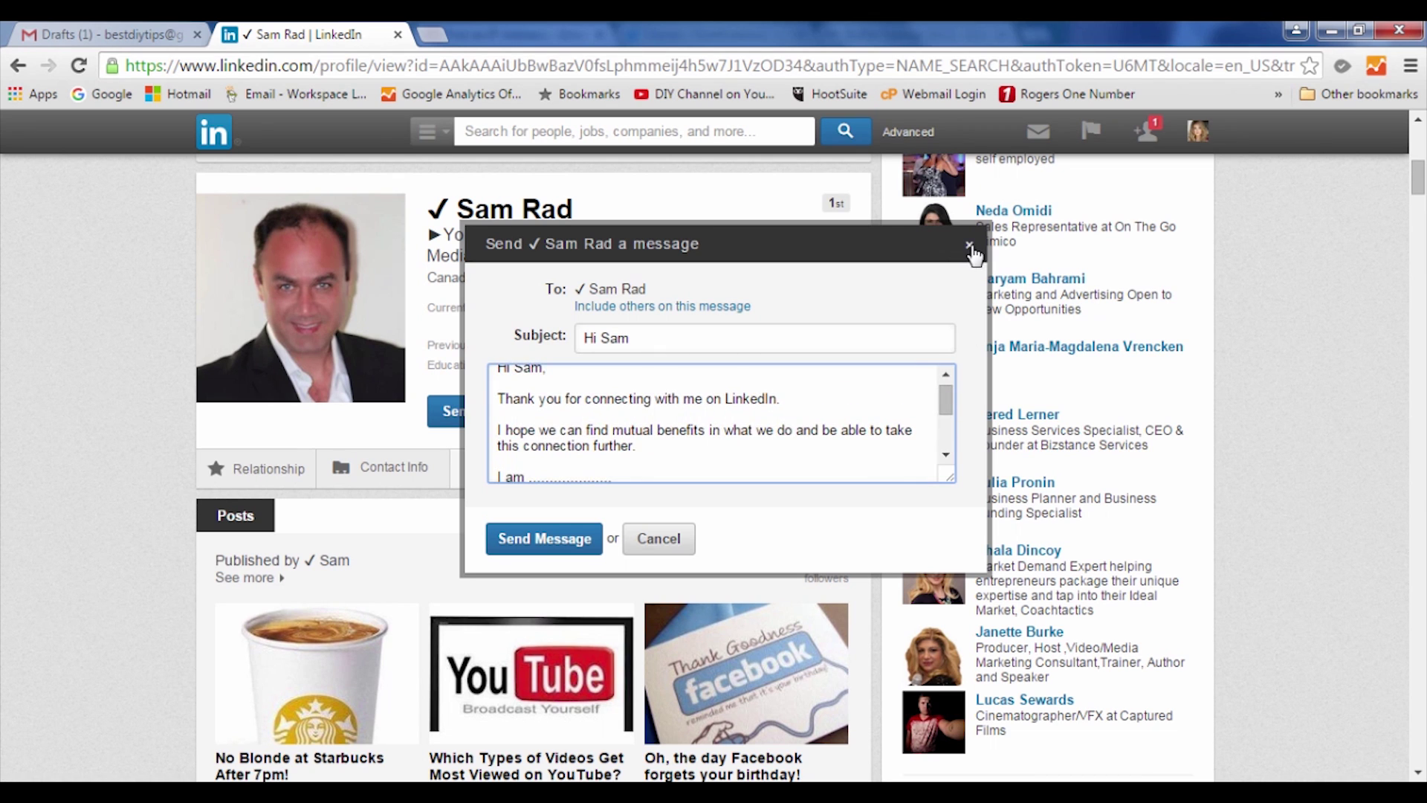
- Close the LinkedIn message unsent and go back to the Gmail draft
left_click(971, 249)
left_click(104, 35)
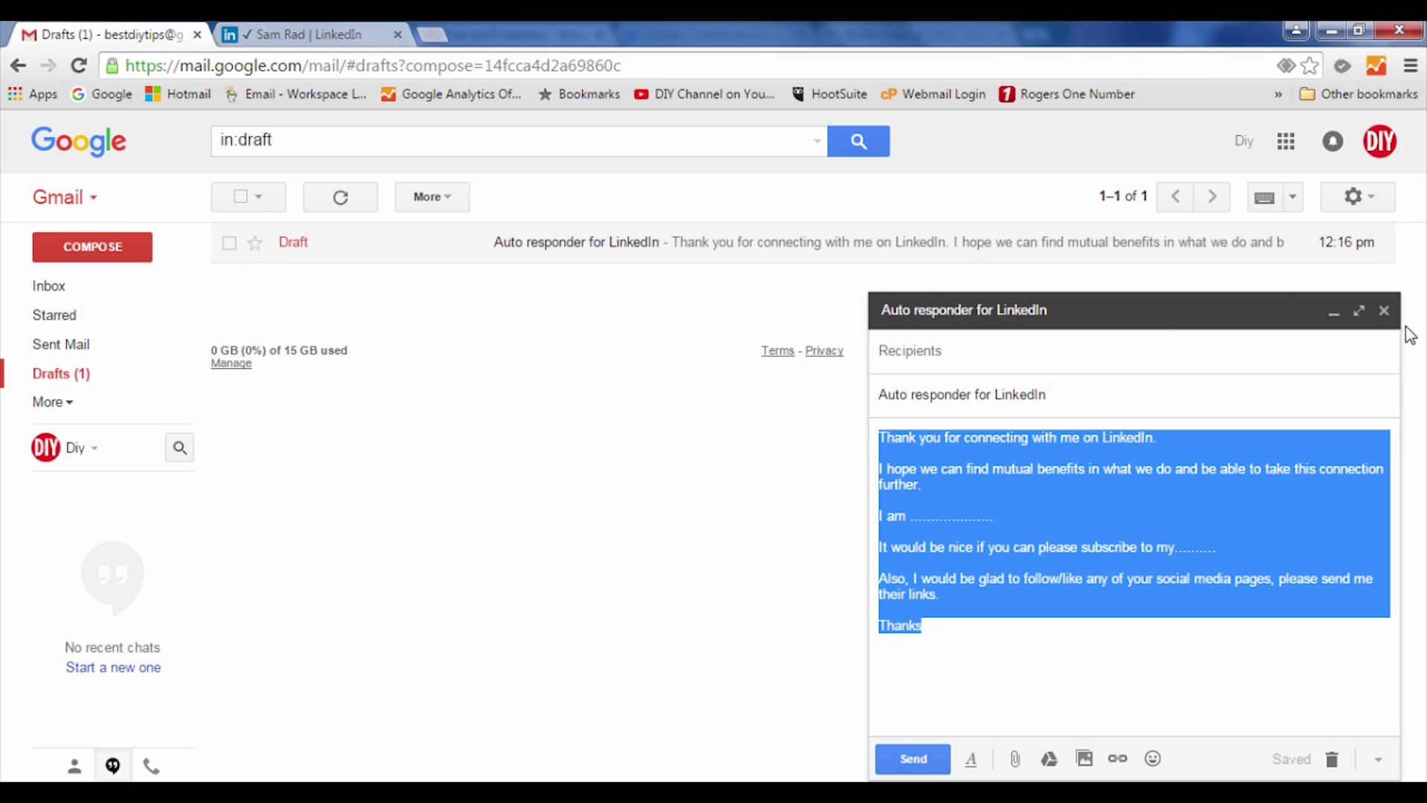
- Save and close the 'Auto responder for LinkedIn' draft compose window
left_click(1384, 310)
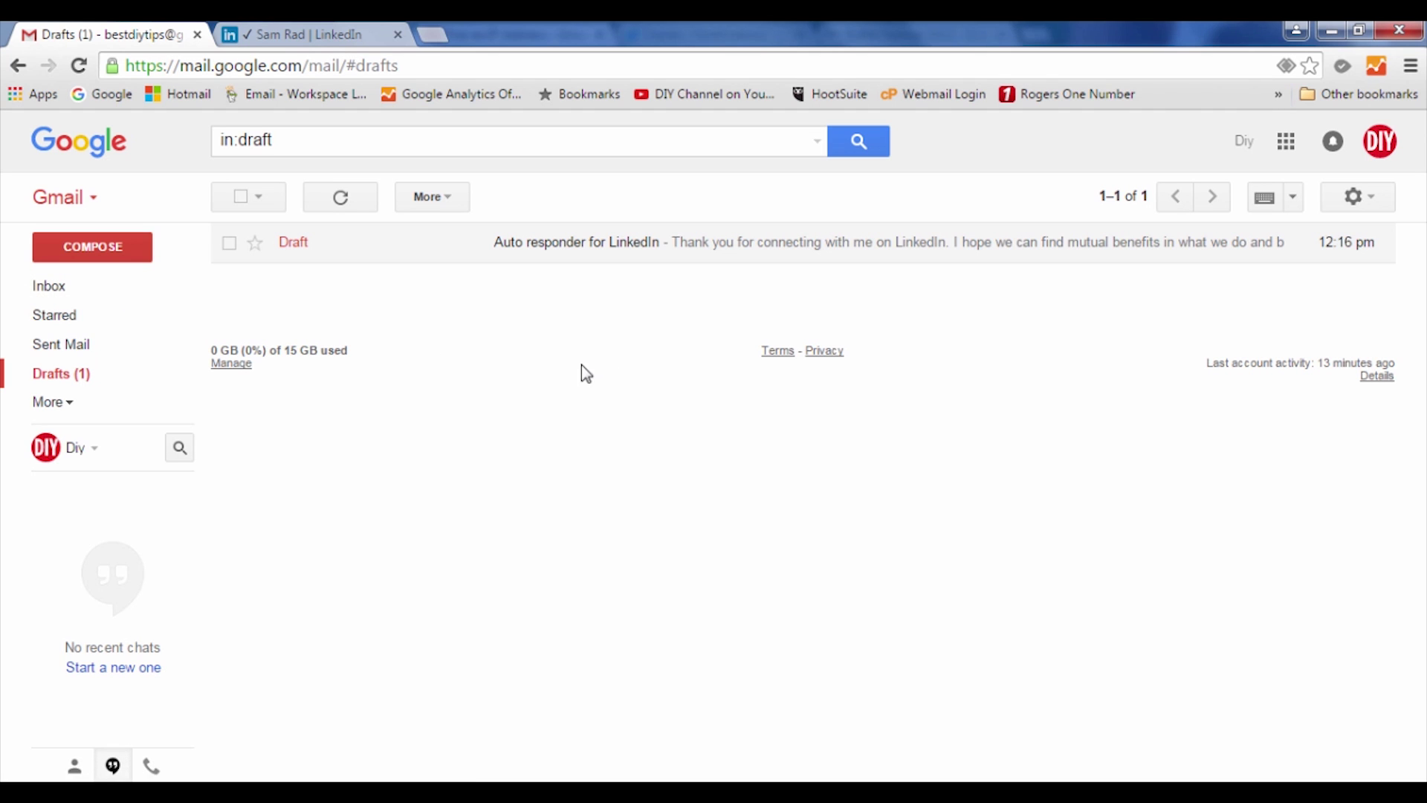
- Open and scroll the LinkedIn home feed, then return to Gmail Drafts and open a new tab
left_click(299, 35)
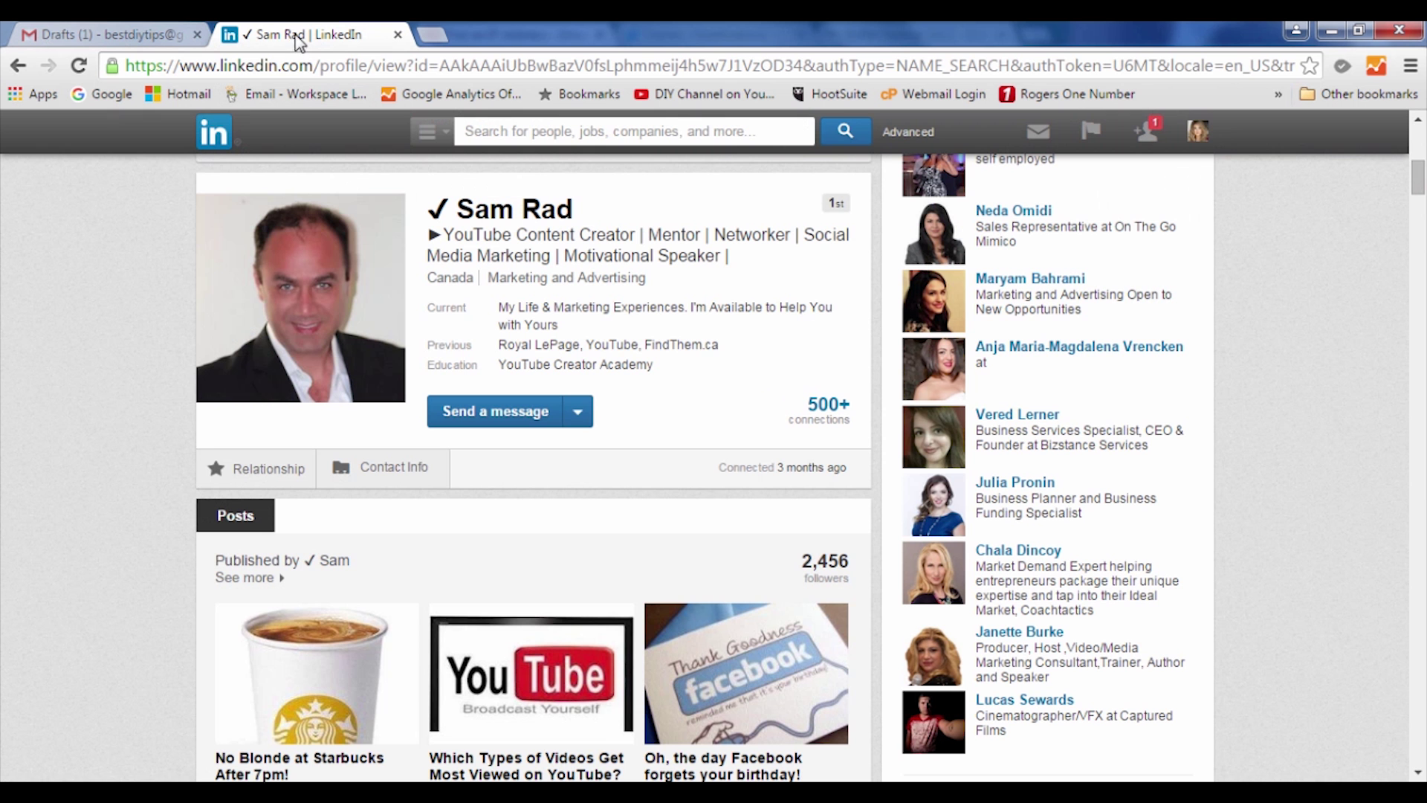
left_click(214, 169)
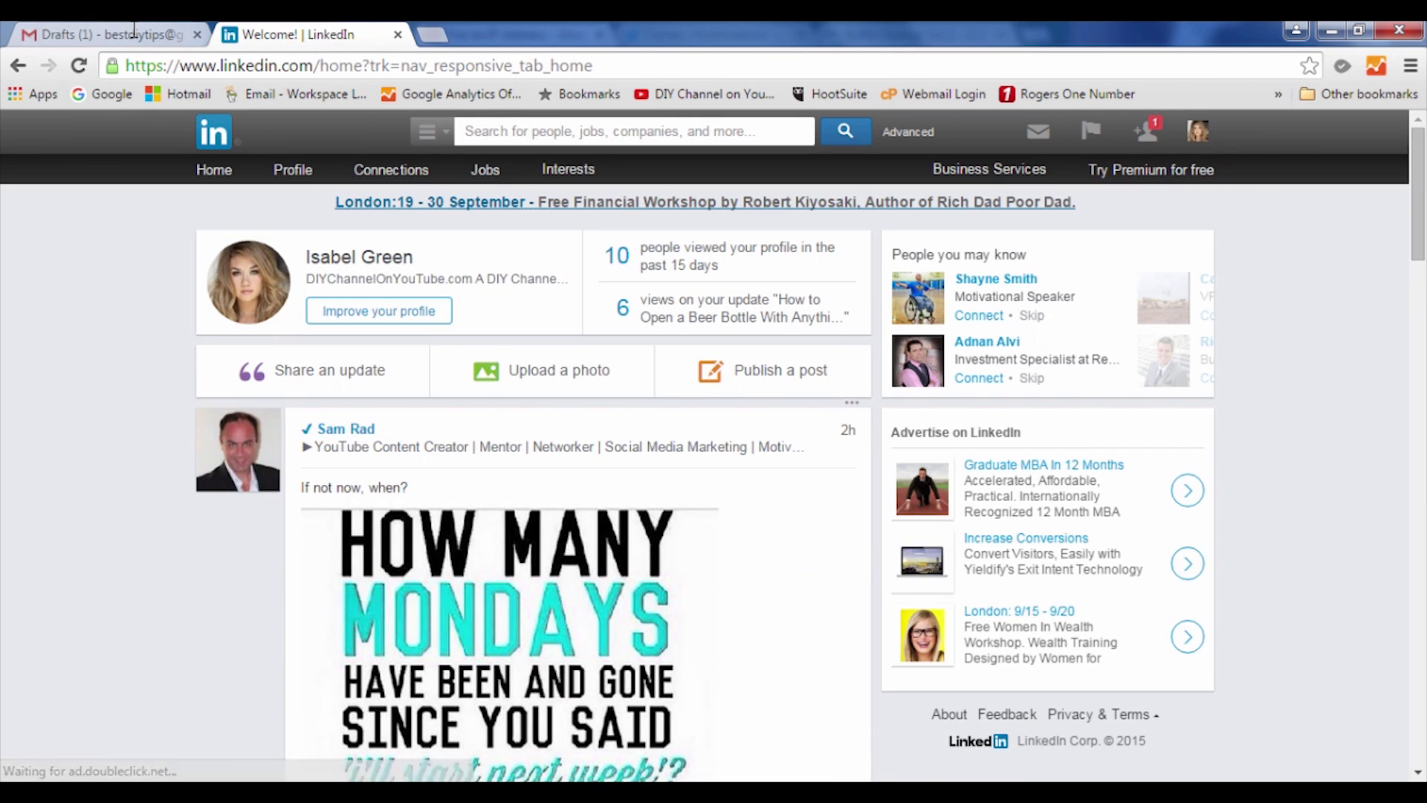
scroll(83, 373, "down", 3)
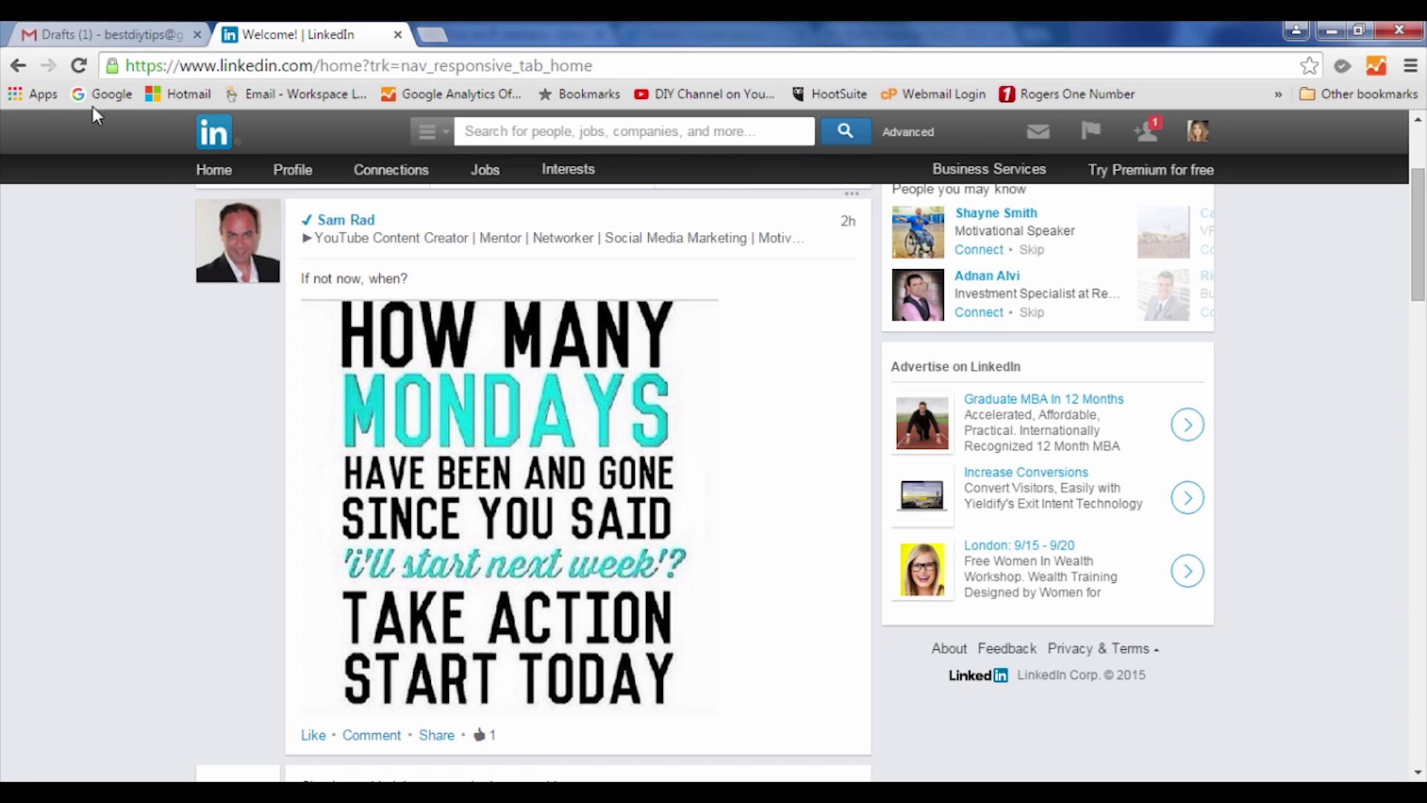
left_click(132, 37)
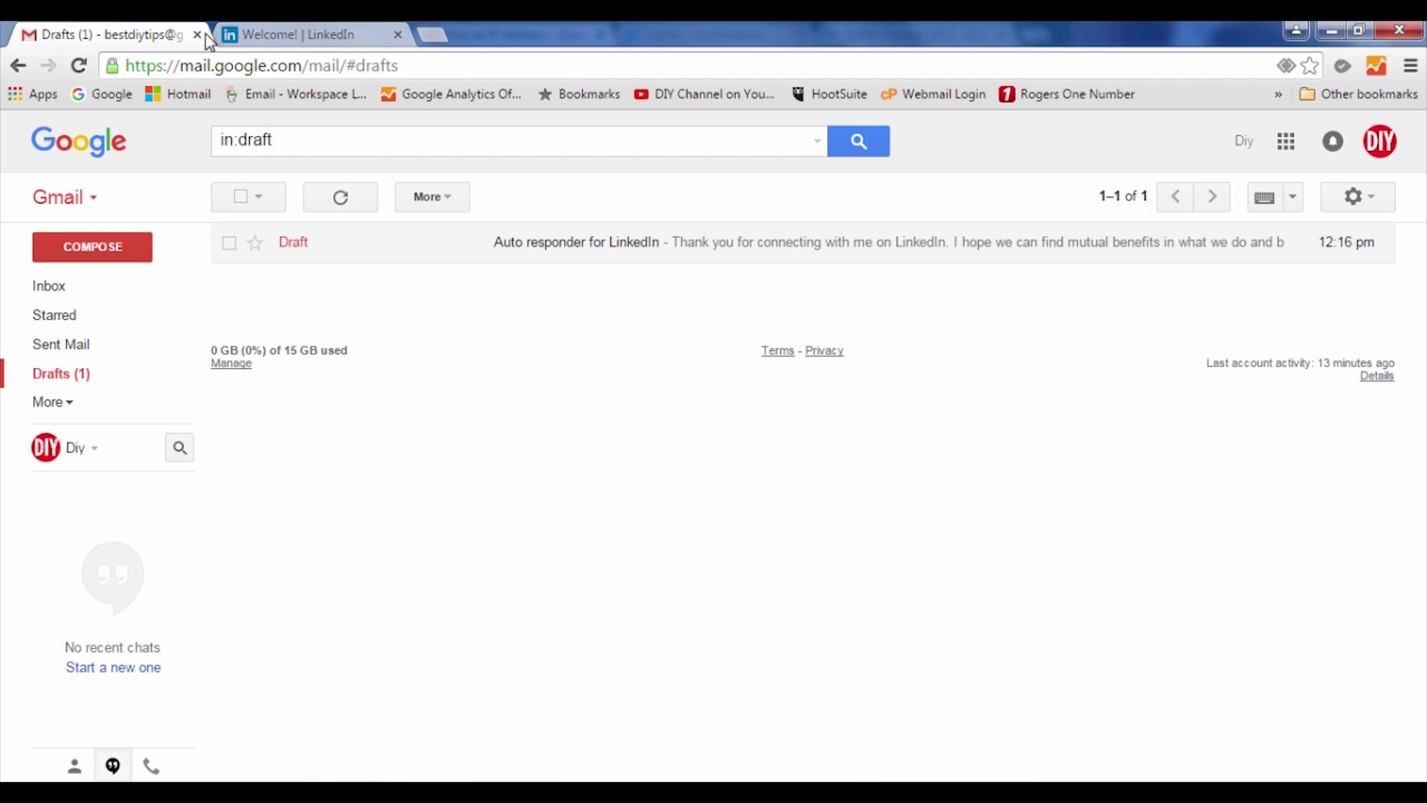
left_click(434, 34)
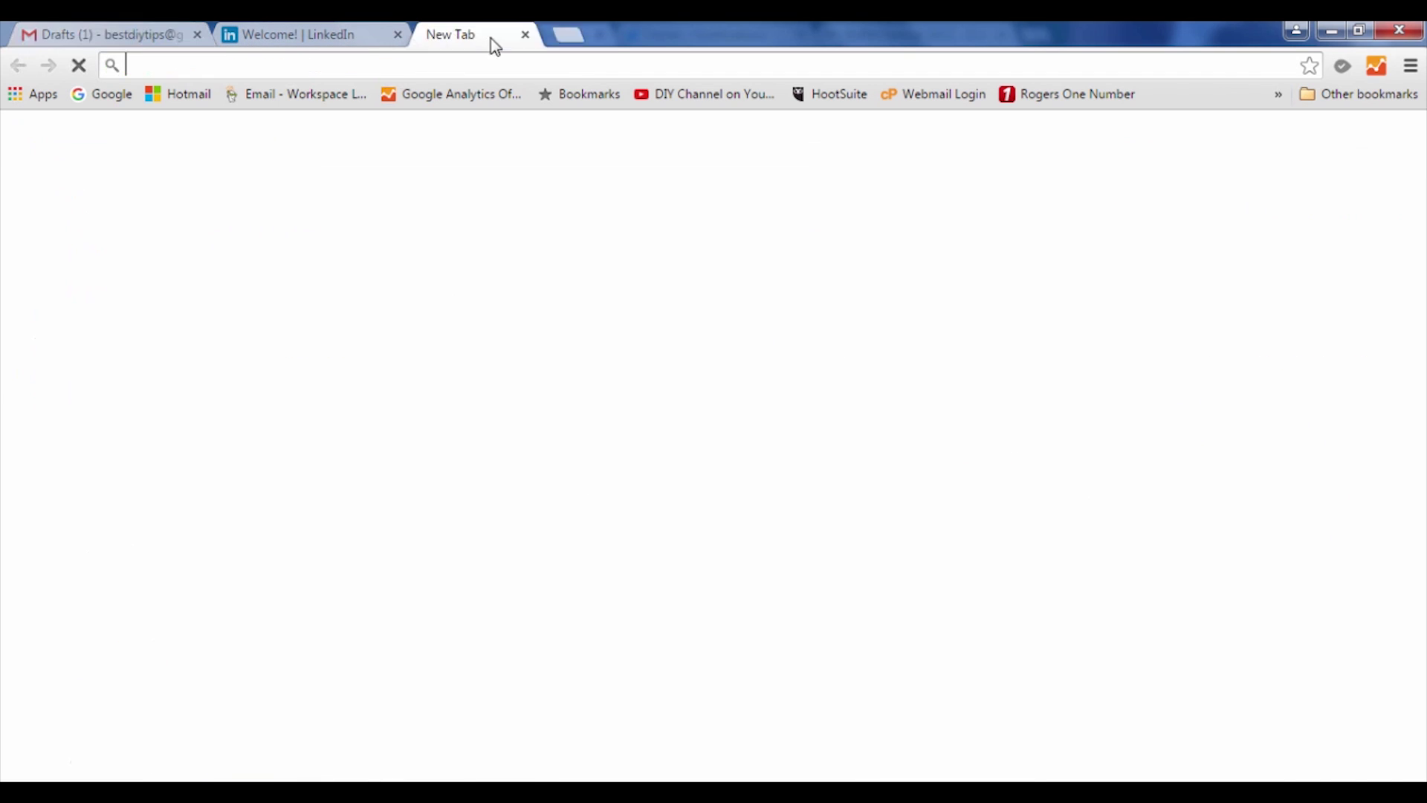
- Open the 'DIY Channel on YouTube' channel page from its bookmark
left_click(683, 96)
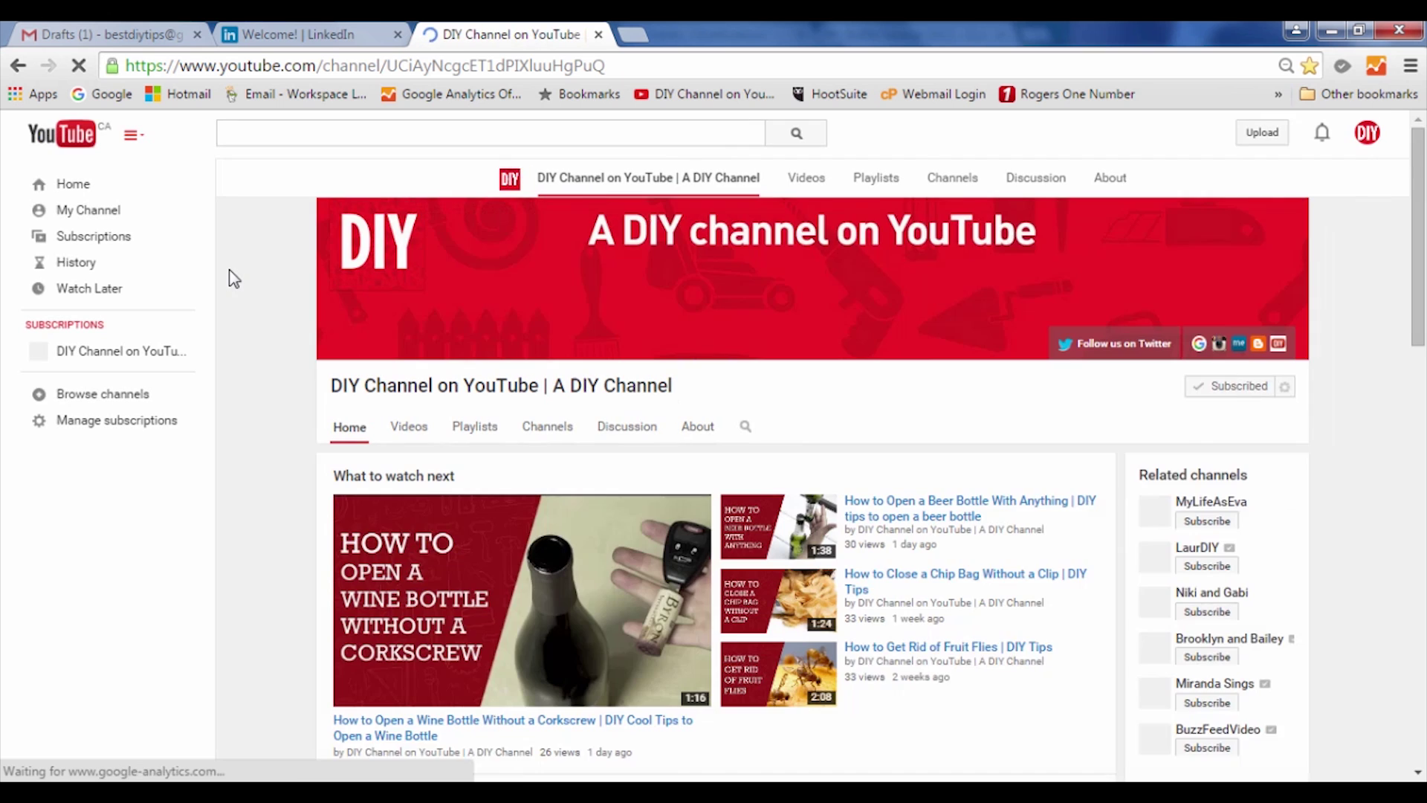